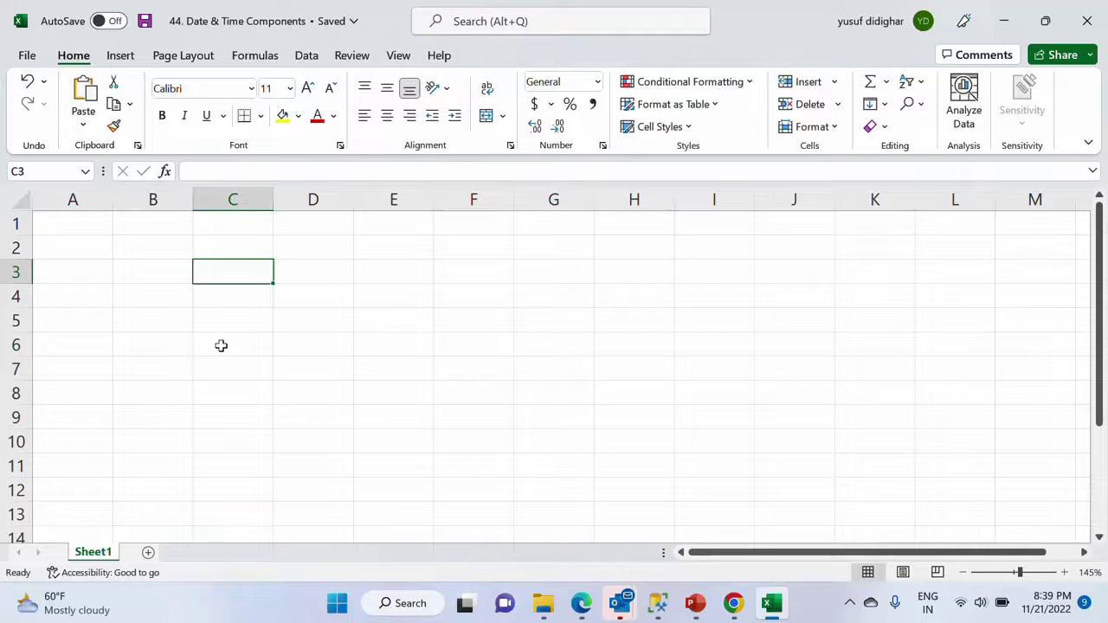
Step: Enter the heading DATES in cell C3 and make it bold
text(DATES)
key(Return)
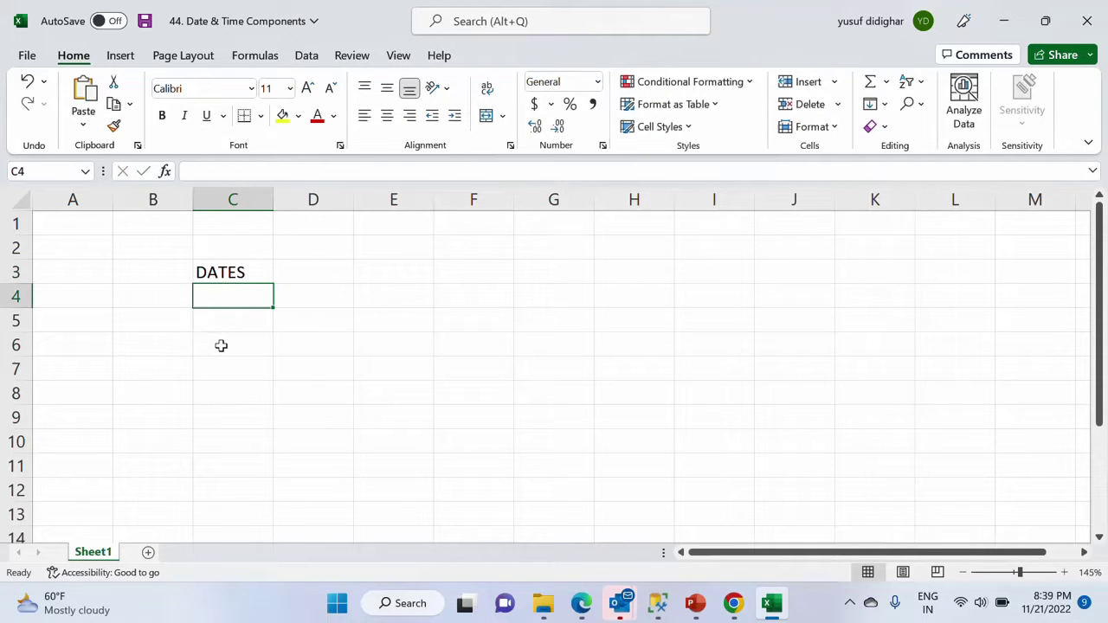
click(253, 271)
key(ctrl+b)
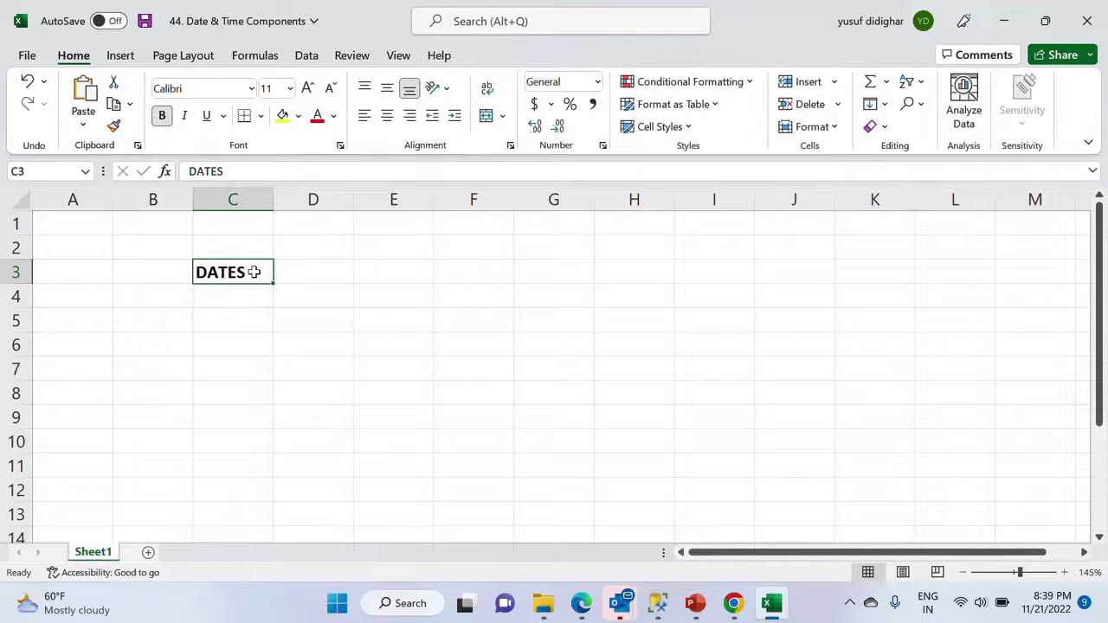
Step: Enter =RANDBETWEEN(DATE(2010,1,1),DATE(2022,12,31)) in cell C4 to generate a random date
click(247, 299)
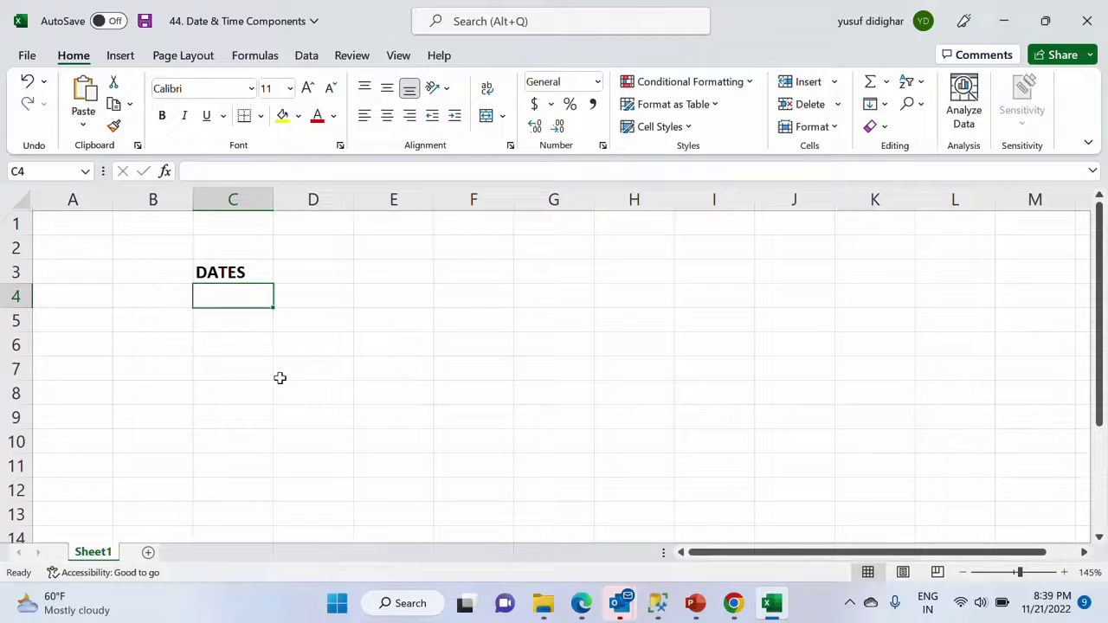
text(=RA)
key(Down)
key(Down)
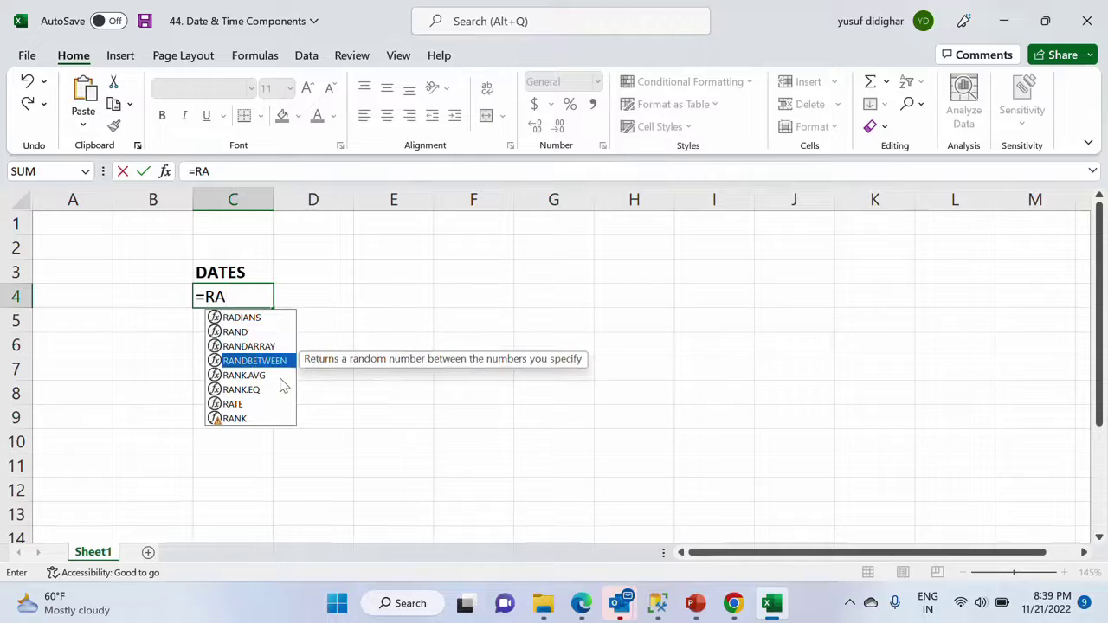
key(Tab)
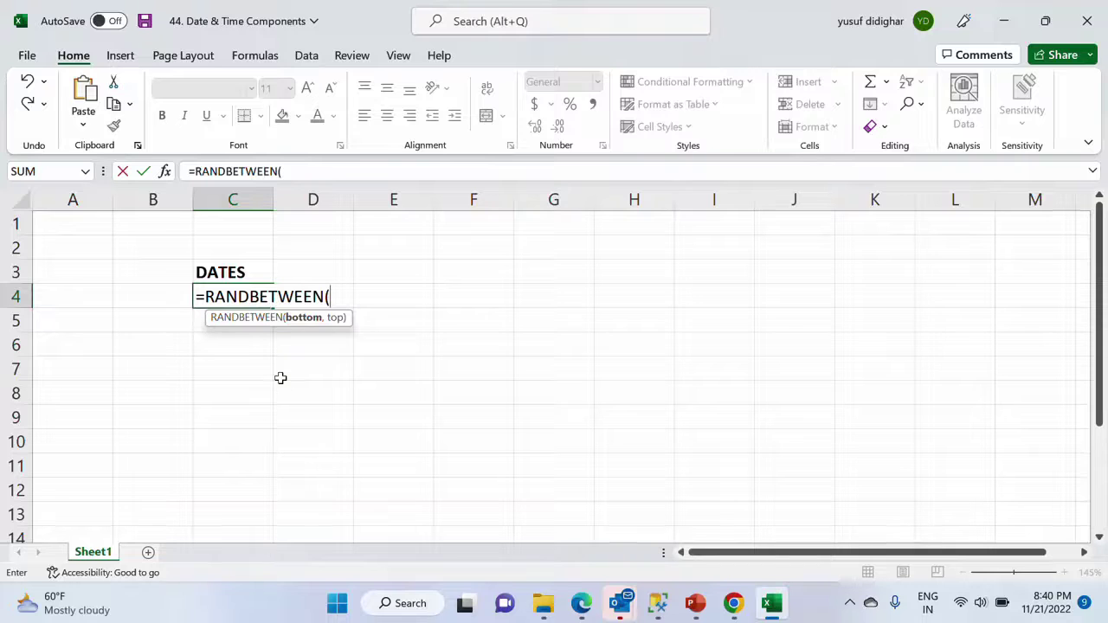
text(DATE()
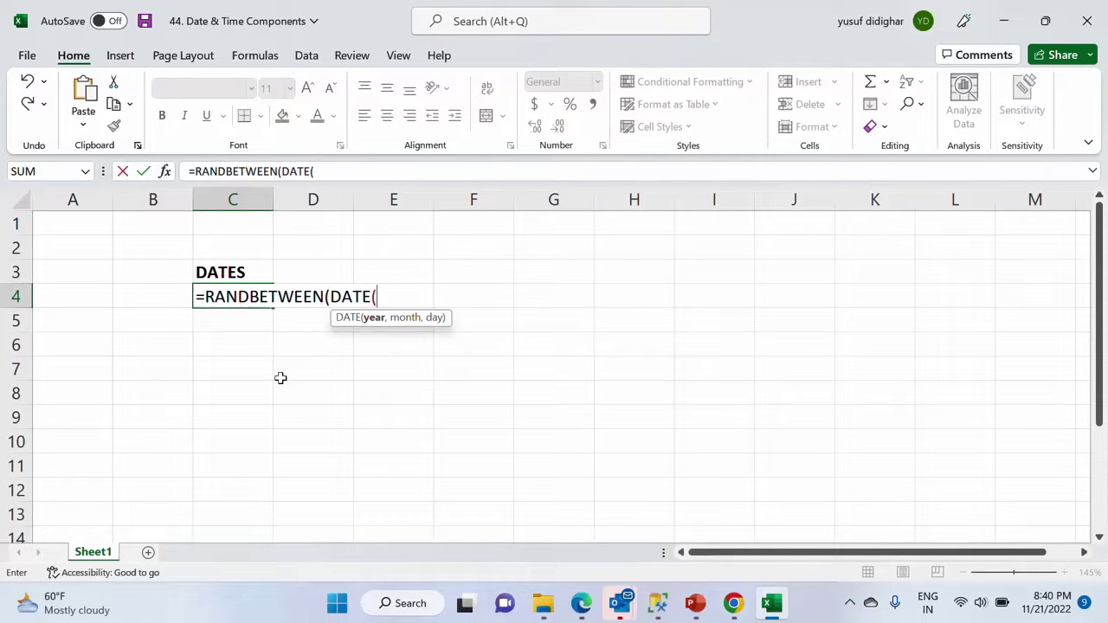
text(2010,1,)
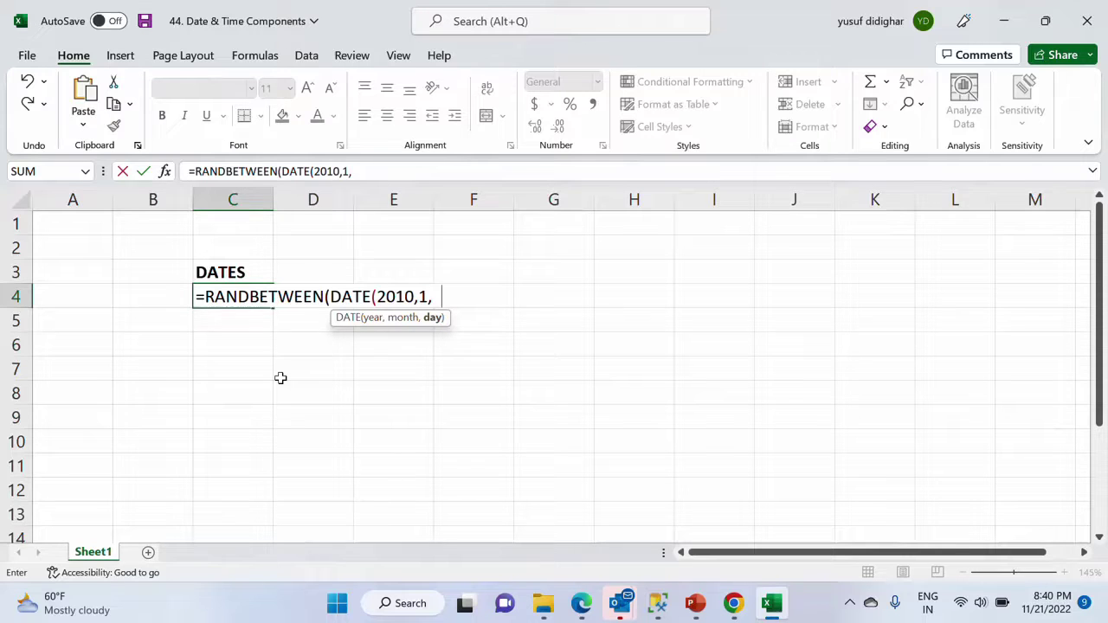
text(1))
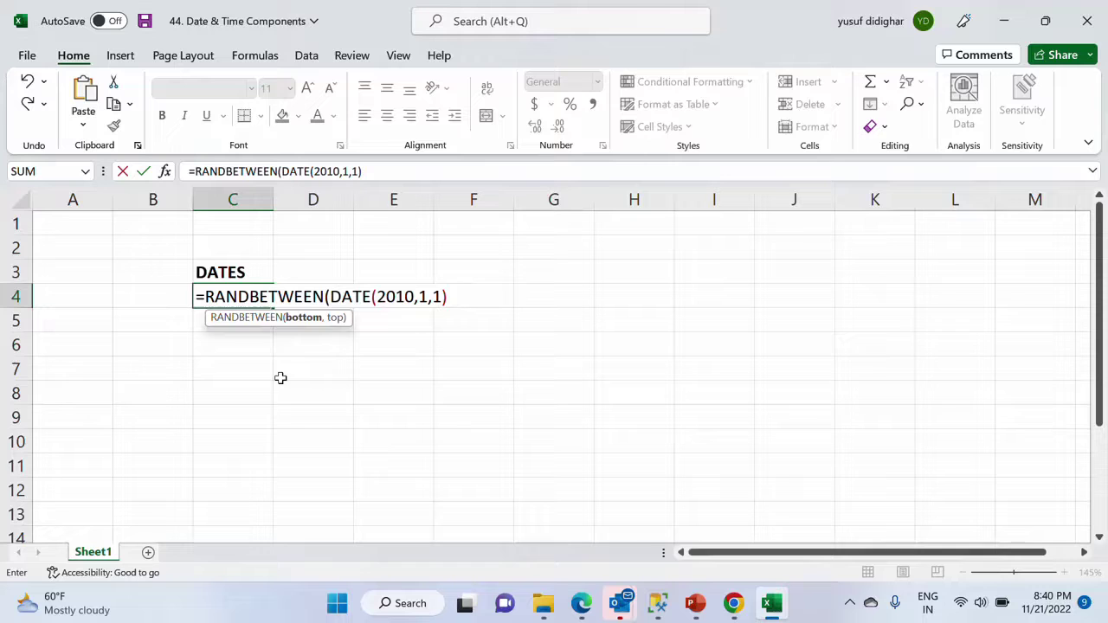
text(,DATE()
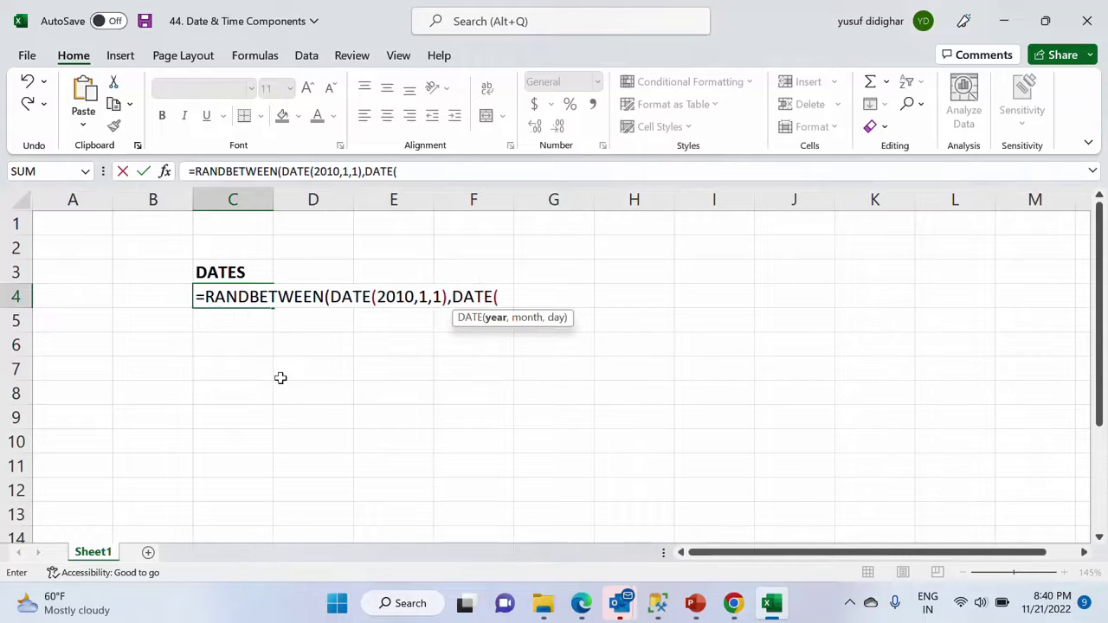
text(2022,12,31))
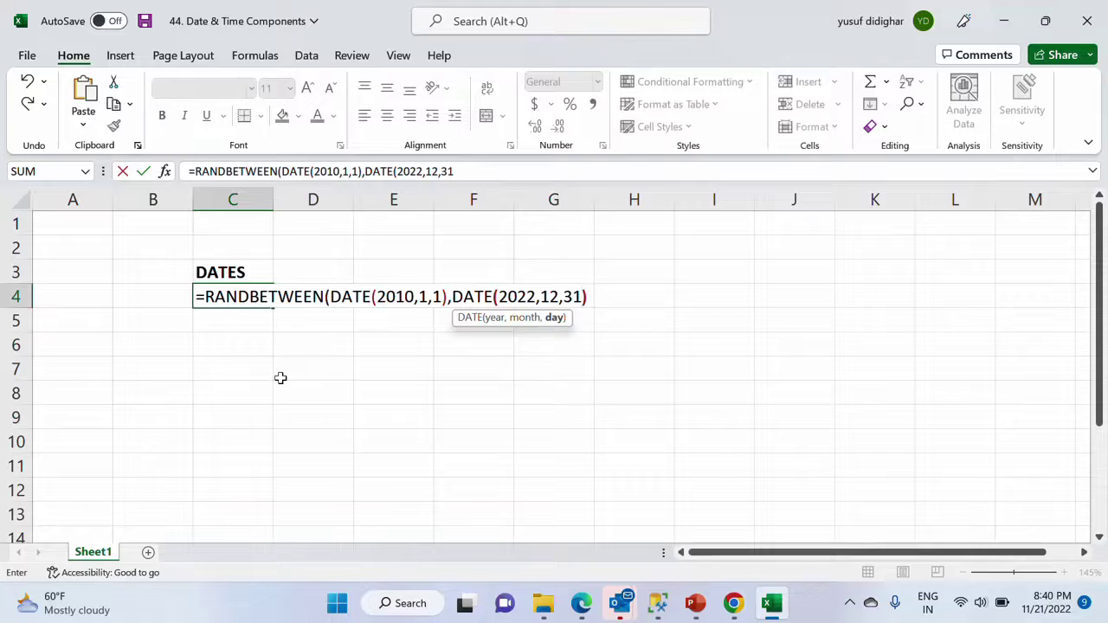
key(Return)
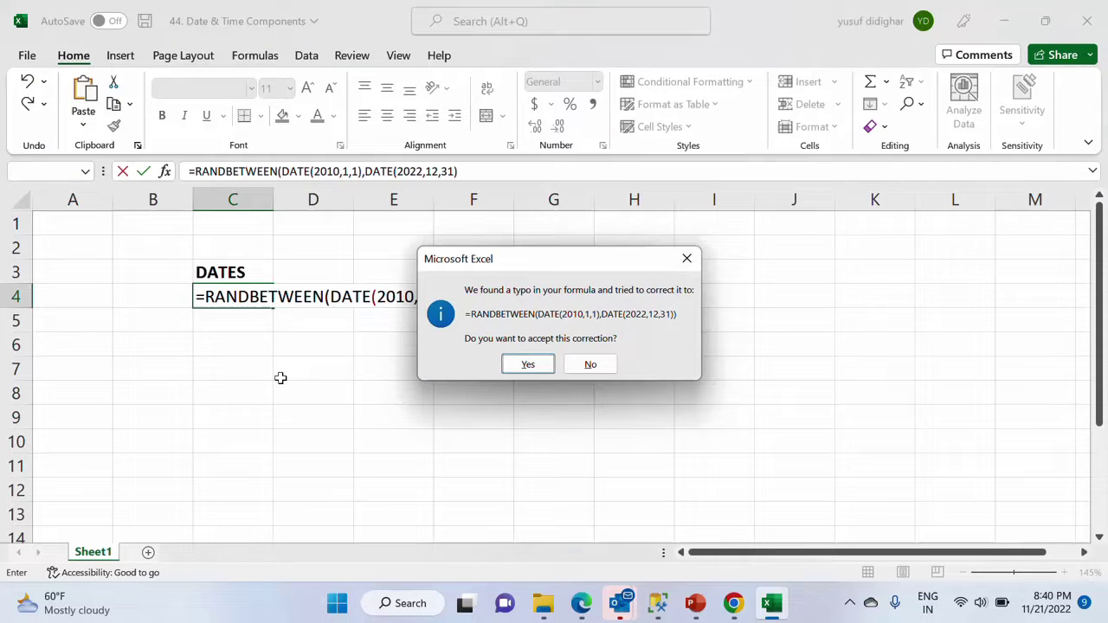
key(Return)
key(Down)
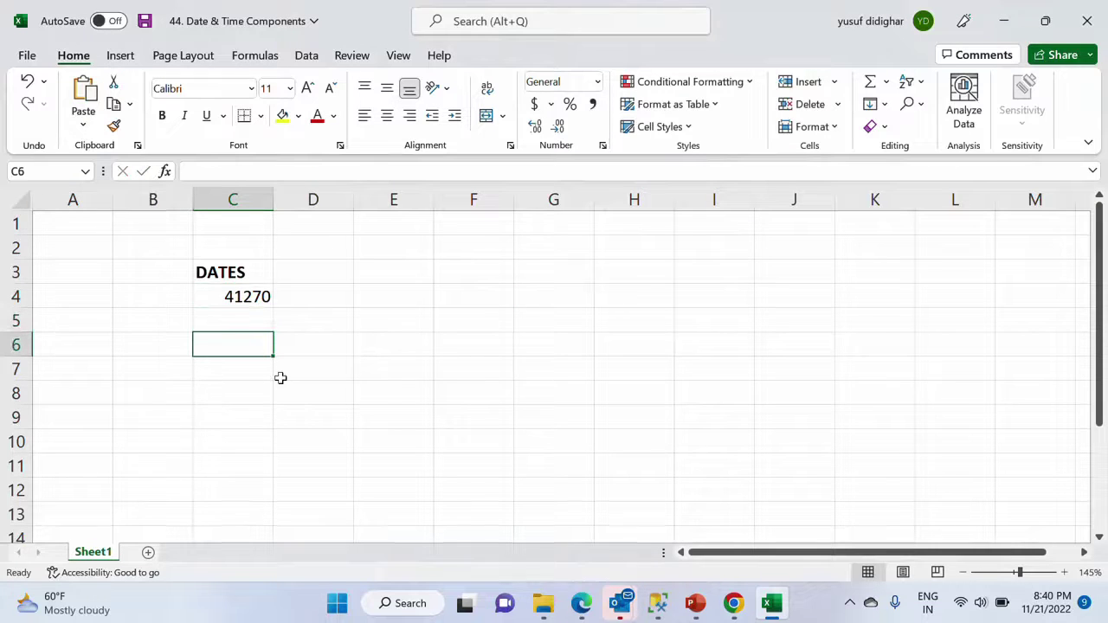
Step: Format cell C4 as Short Date and fill its formula down to C13
key(Up)
key(Up)
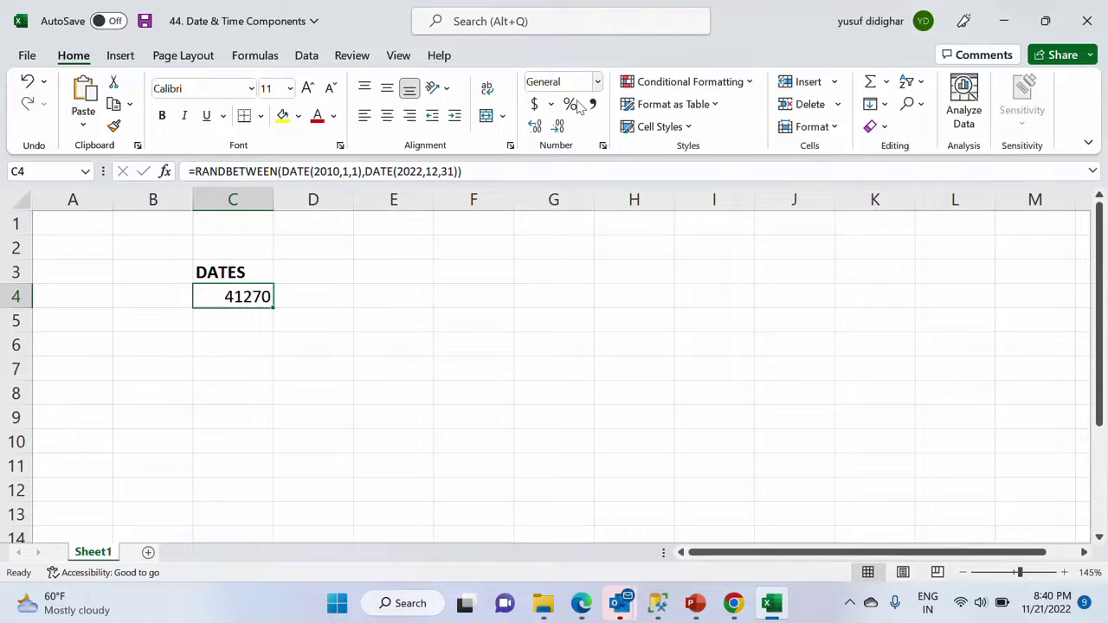
click(596, 84)
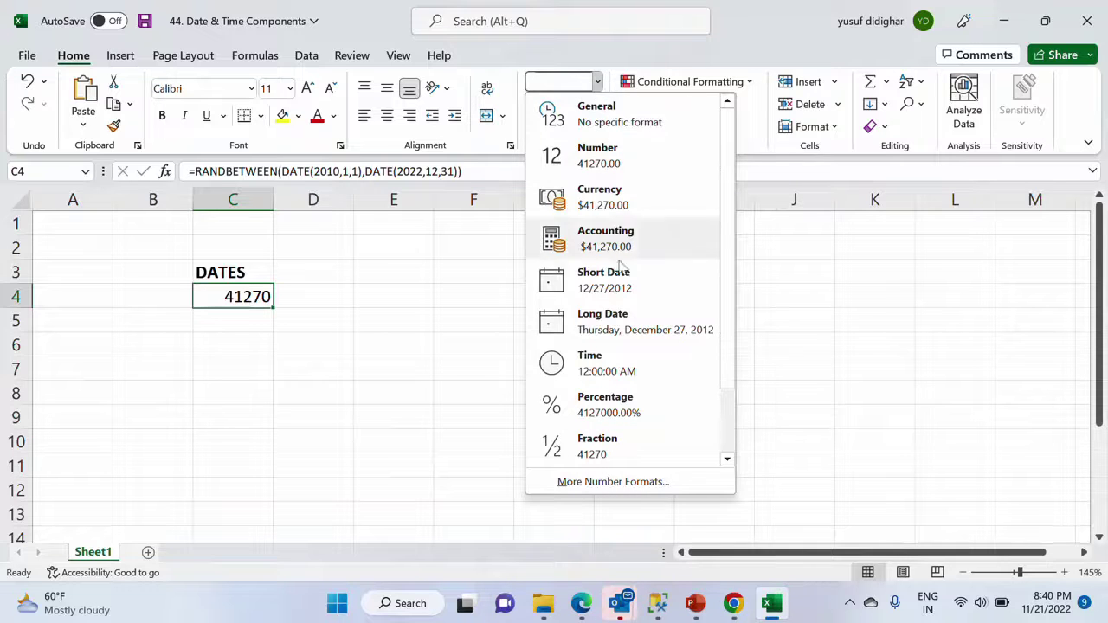
click(613, 281)
drag(293, 312, 284, 519)
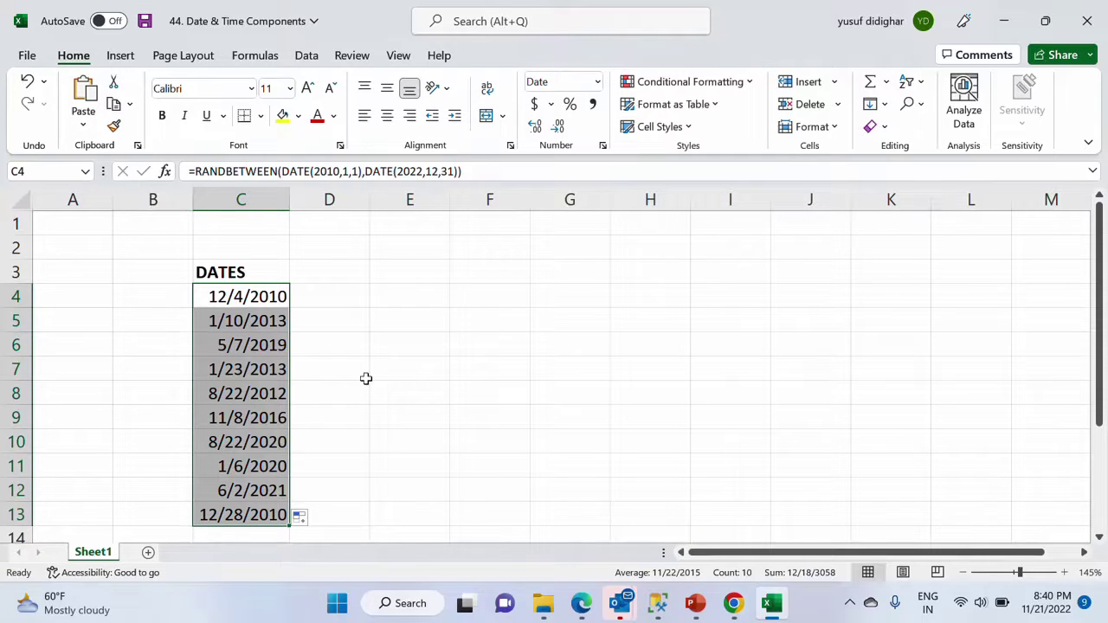
Step: Replace the random date formulas in C4:C13 with their static values using Paste Special Values
key(ctrl+c)
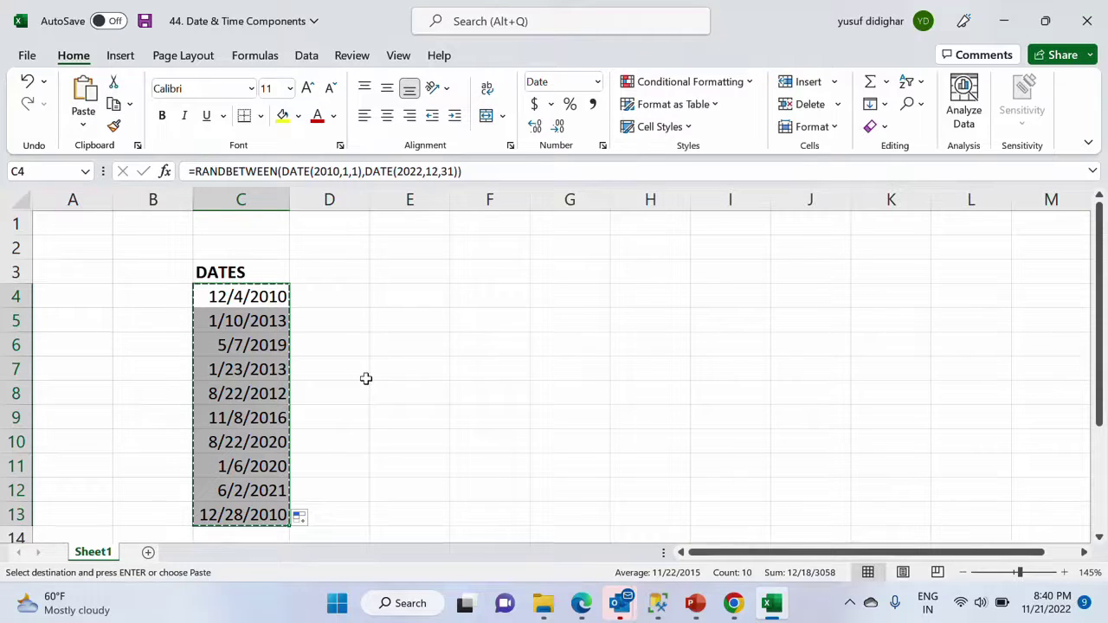
key(alt+e)
key(s)
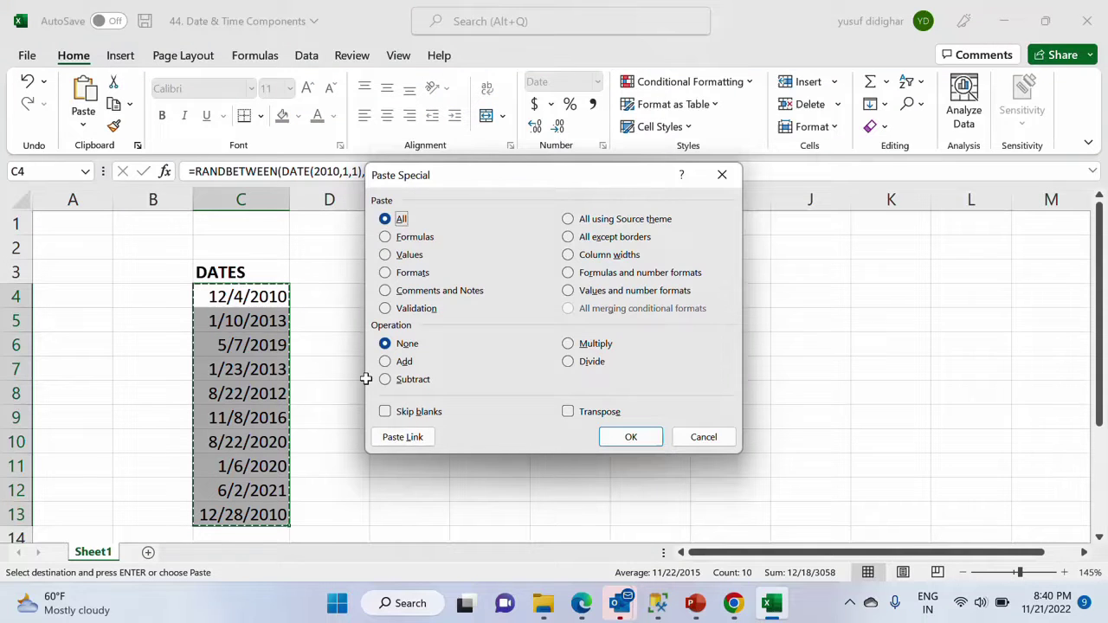
key(v)
click(605, 439)
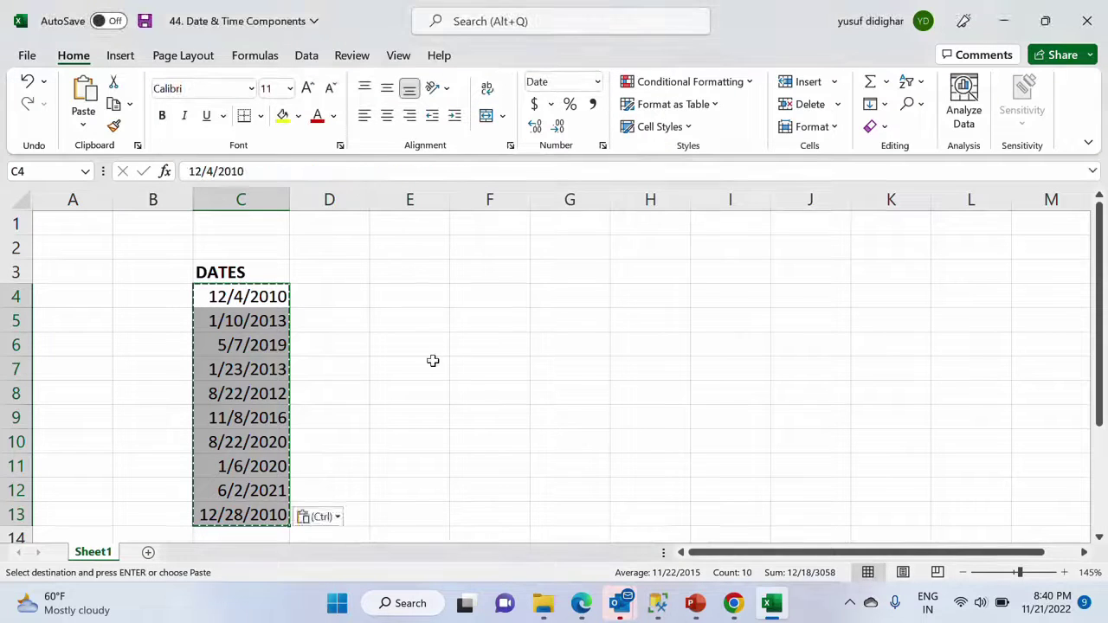
key(Escape)
Step: Enter the headings YEAR, MONTH and DAY in cells D3 to F3 and make them bold
click(320, 270)
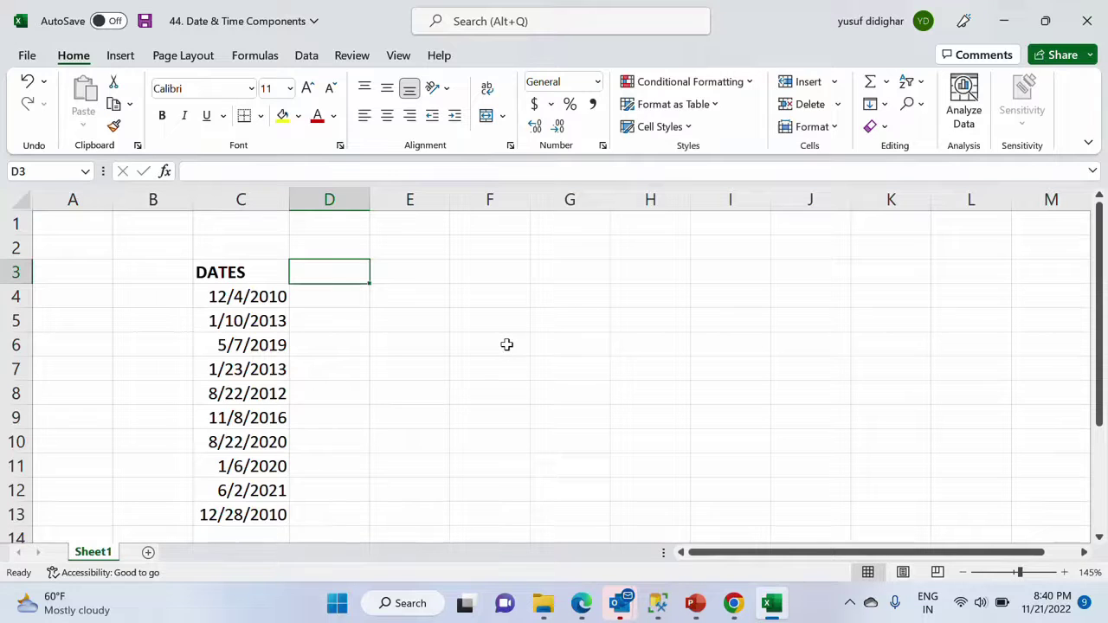
text(YEAR)
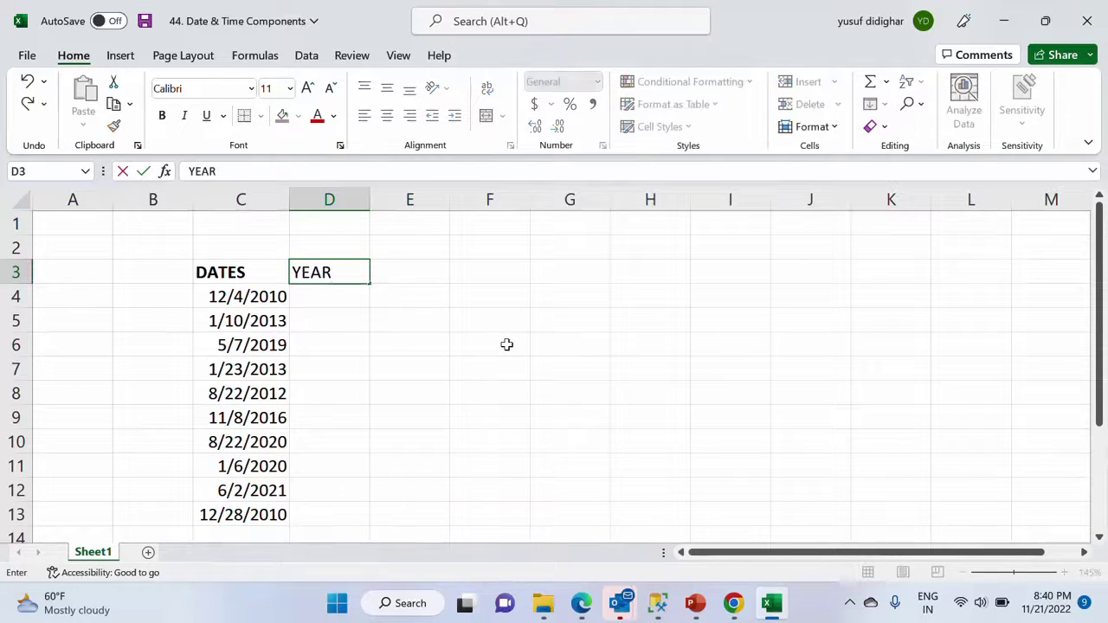
key(Tab)
text(MONTH)
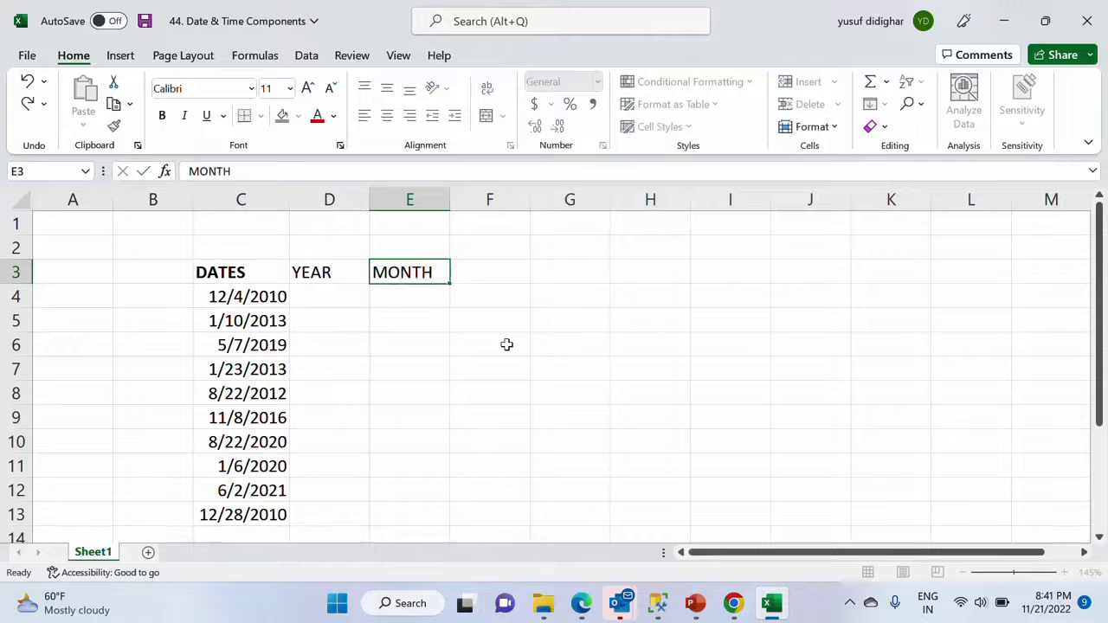
key(Tab)
text(DAY)
key(Tab)
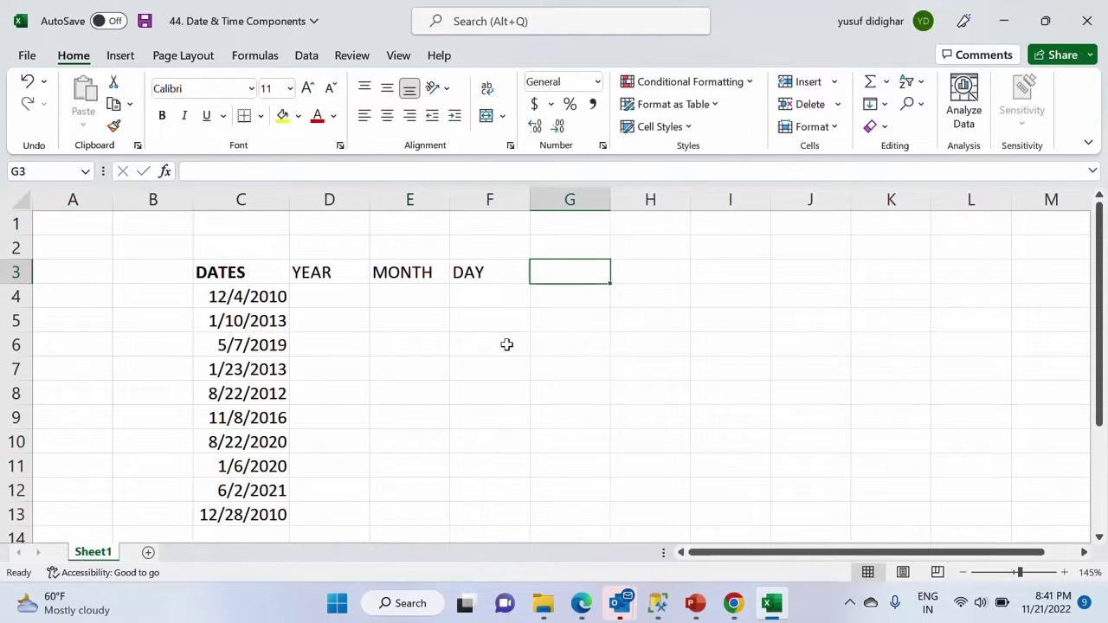
drag(310, 273, 475, 272)
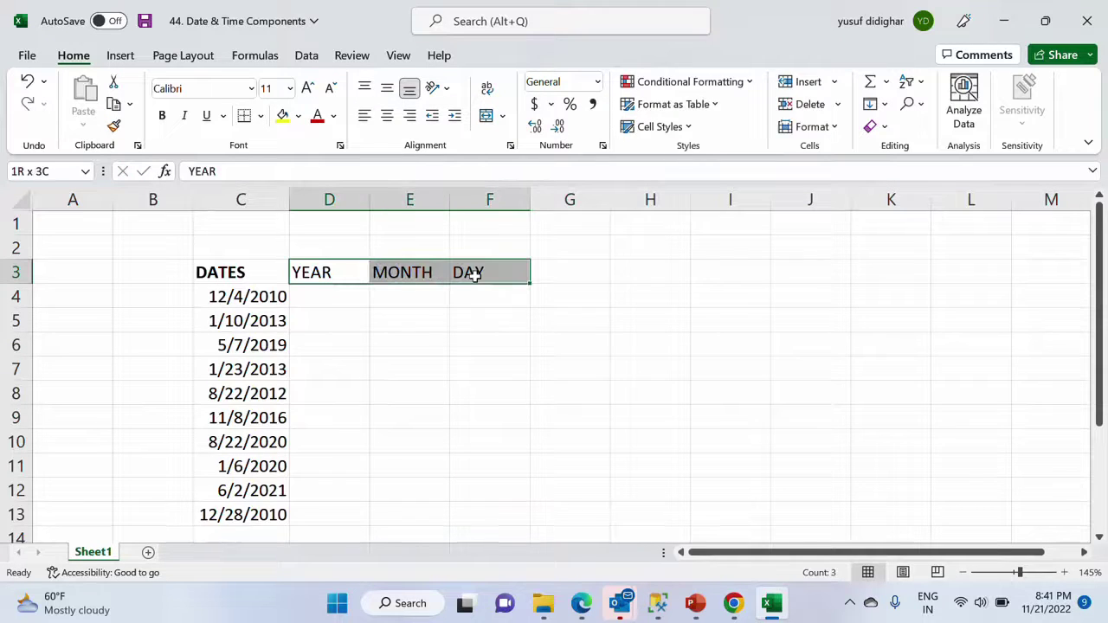
key(ctrl+b)
click(335, 314)
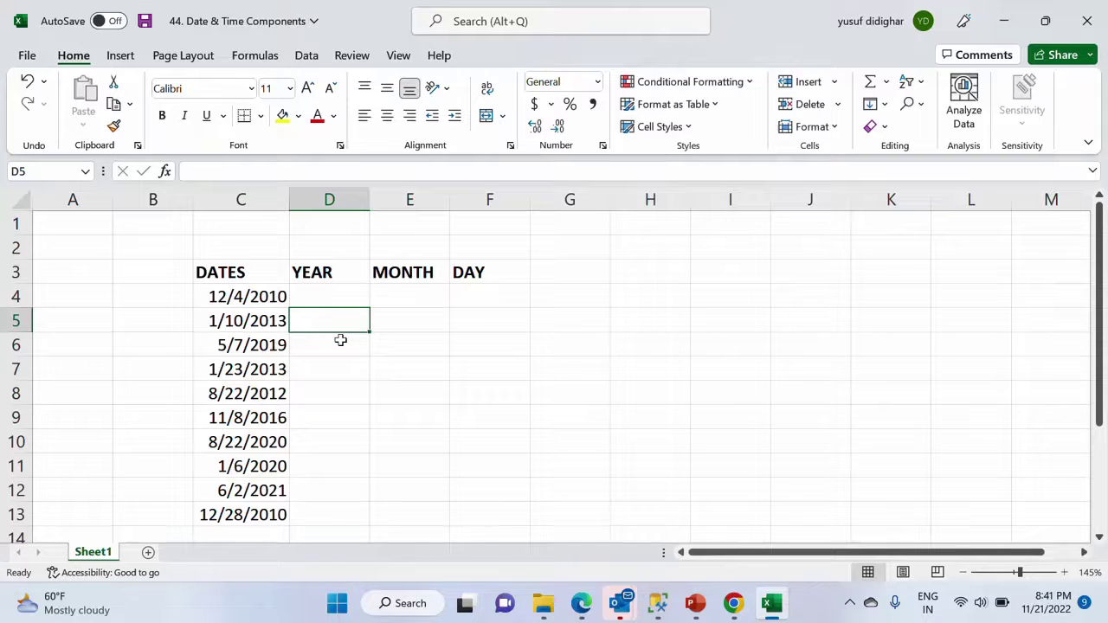
click(244, 299)
click(242, 199)
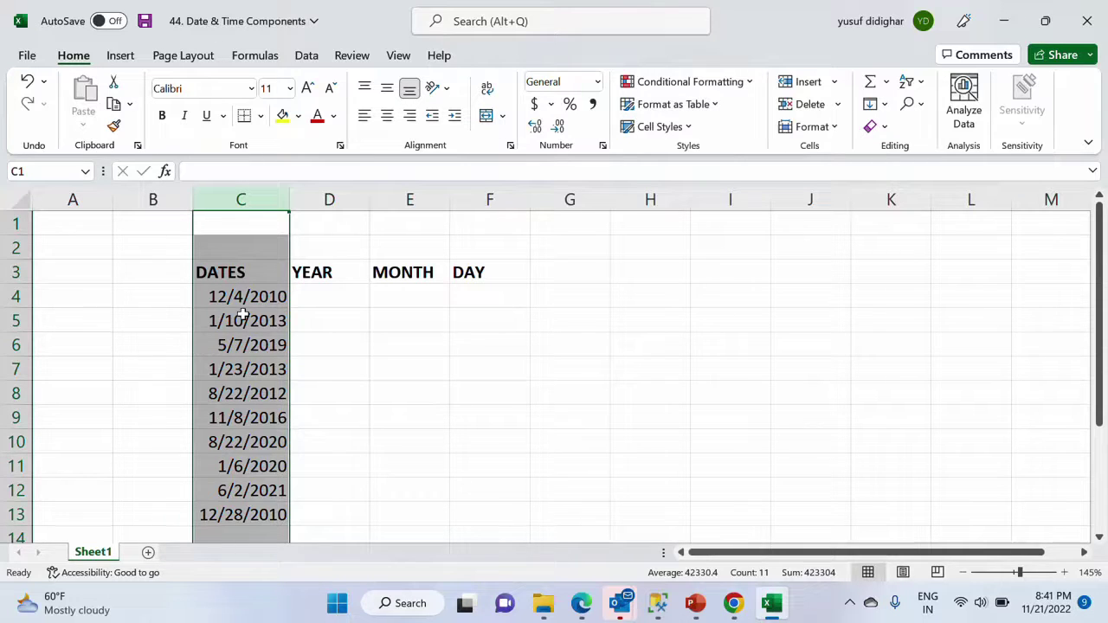
click(474, 277)
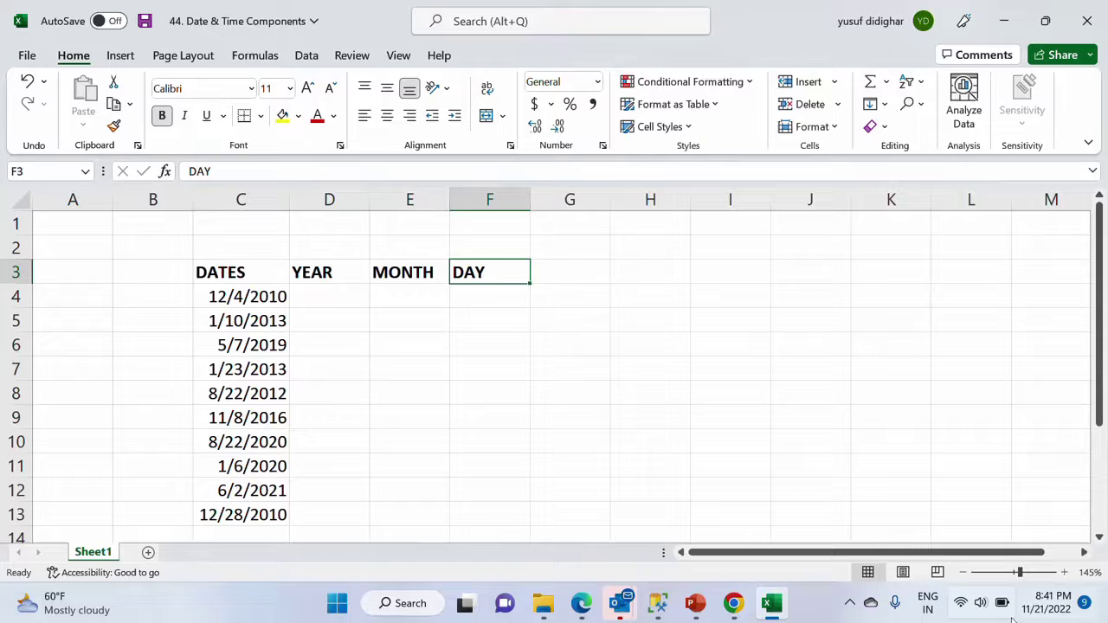
mouse_move(1055, 620)
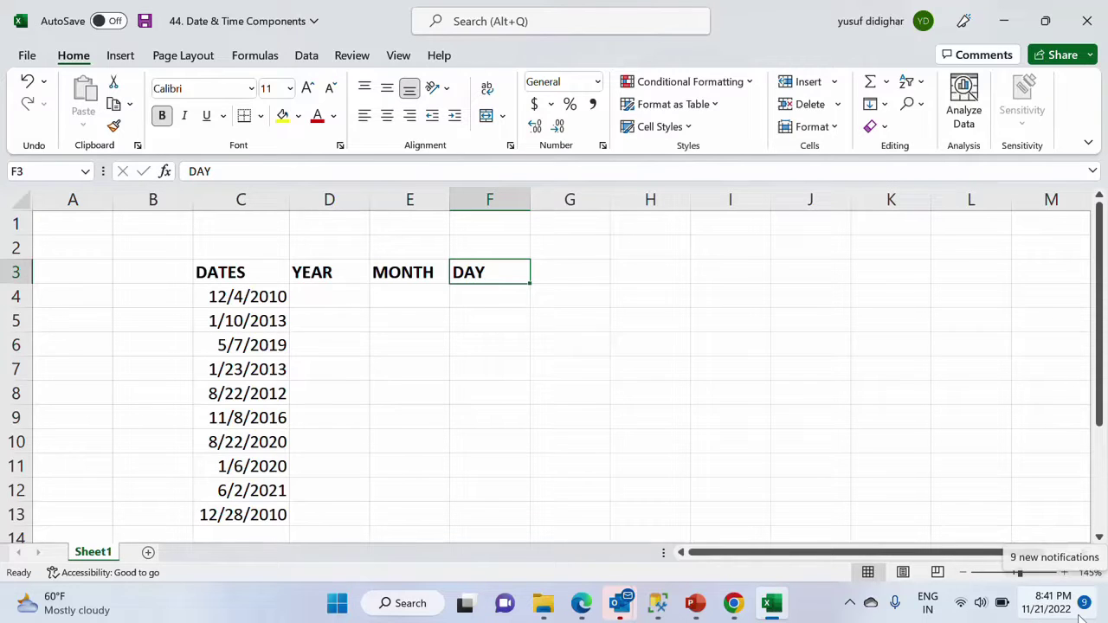
click(471, 291)
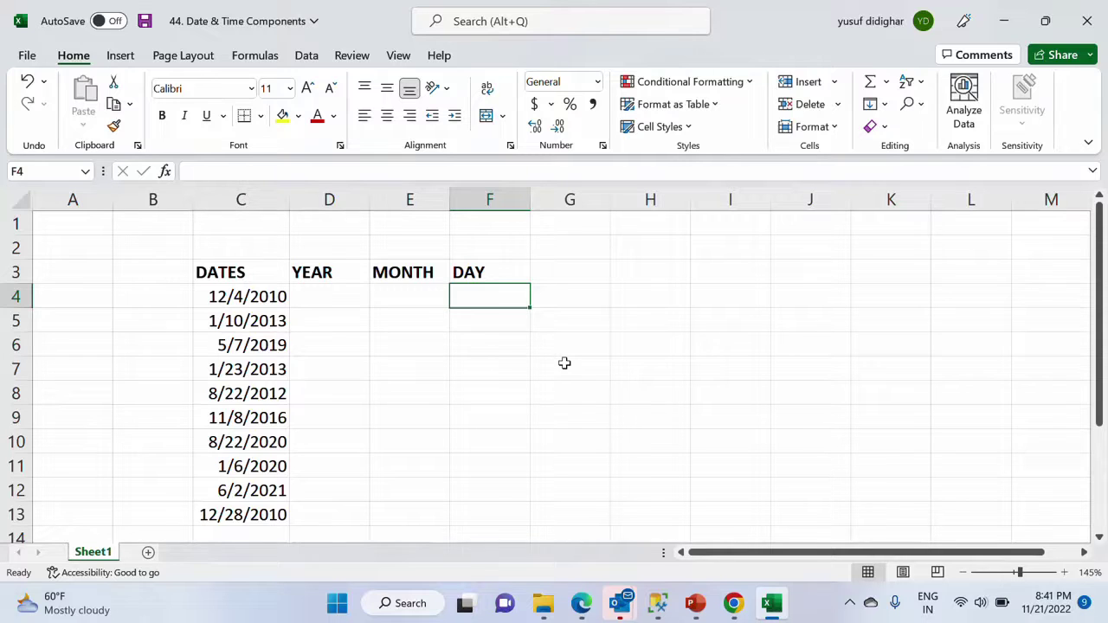
Step: Enter =YEAR(C4) in cell D4 to extract the year from the first date
click(354, 301)
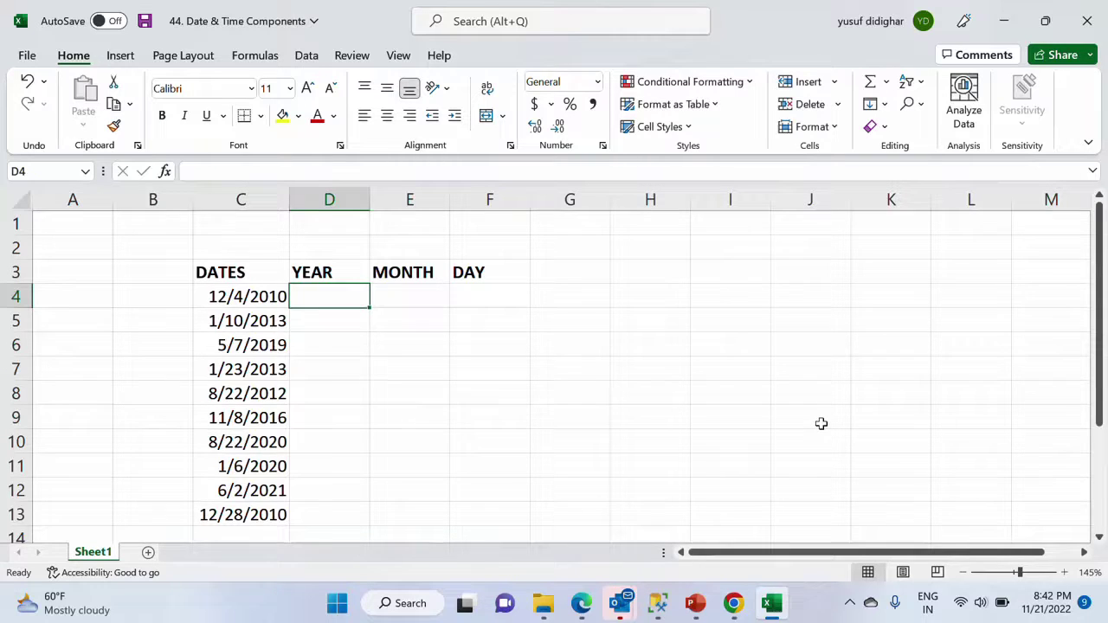
text(=YEA)
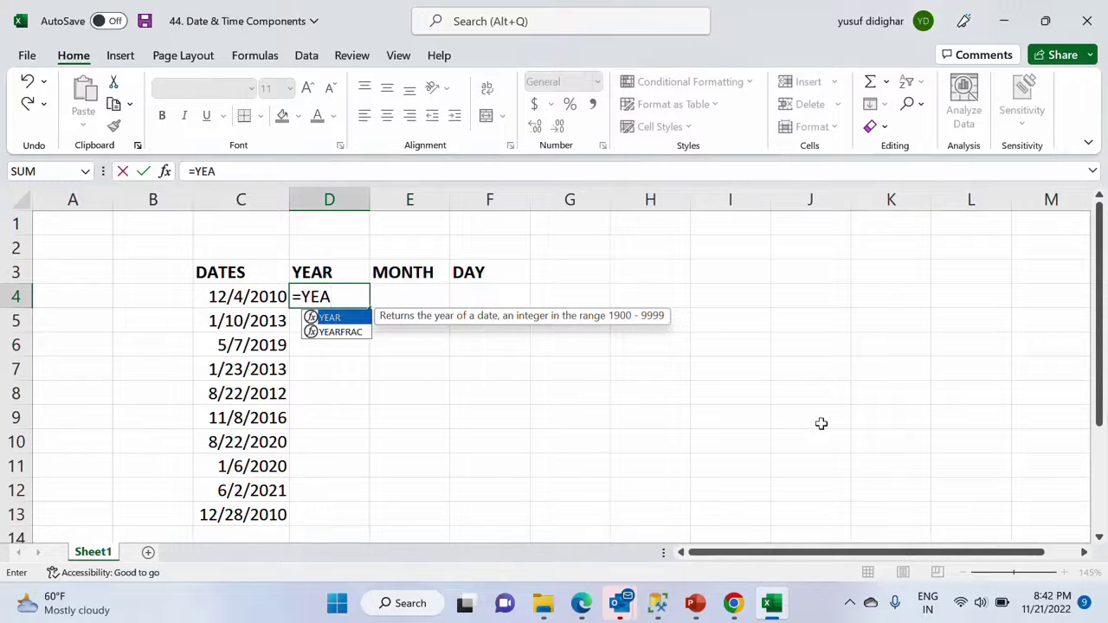
key(Tab)
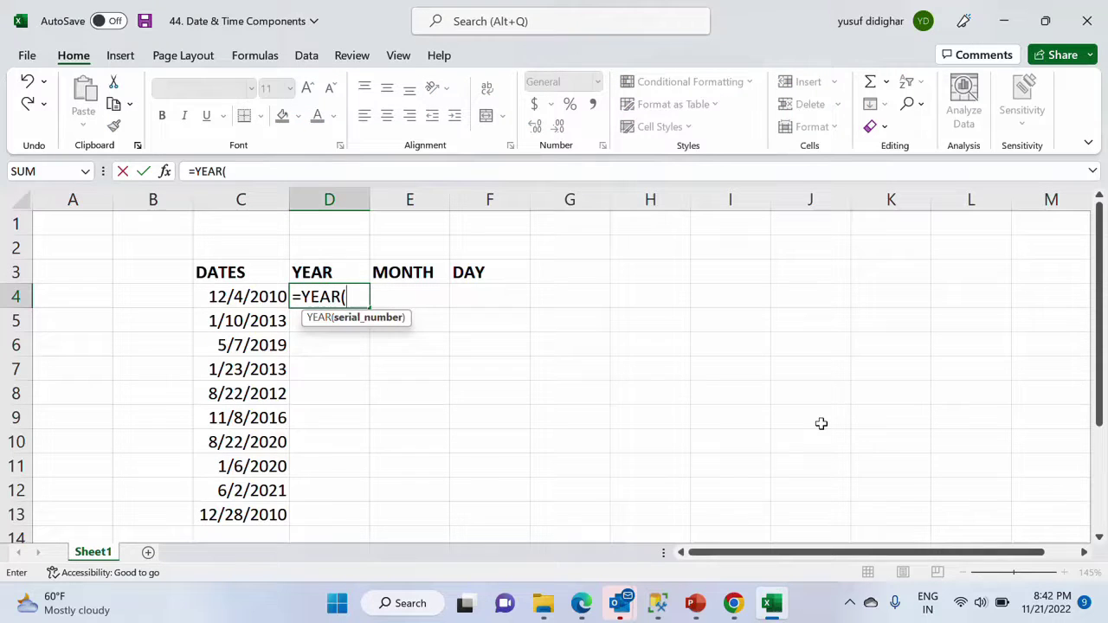
text(C4)
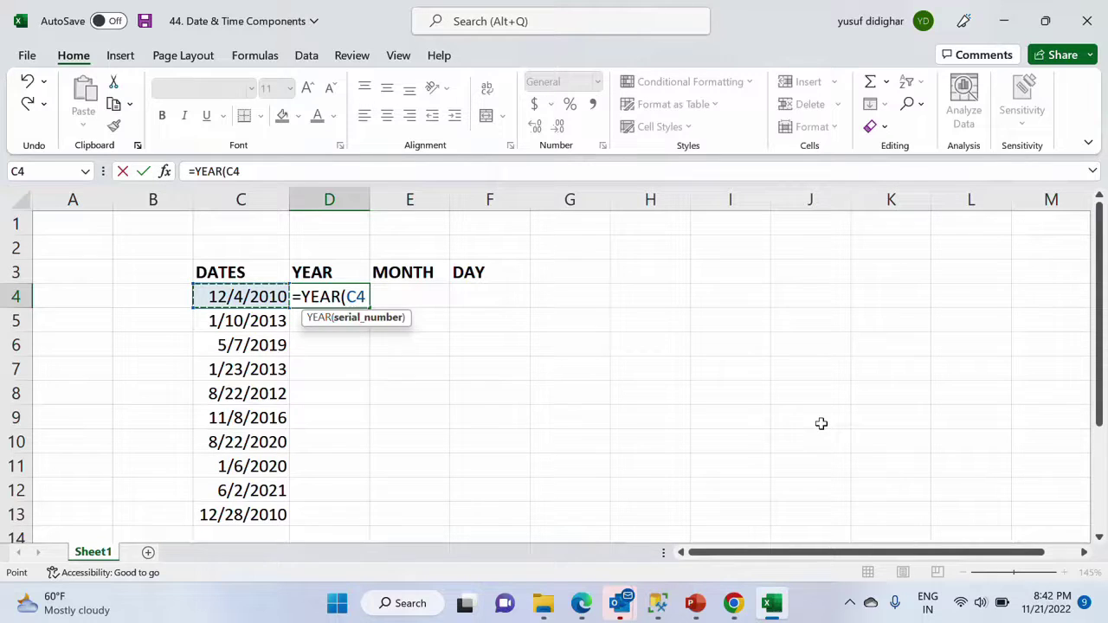
text())
key(Return)
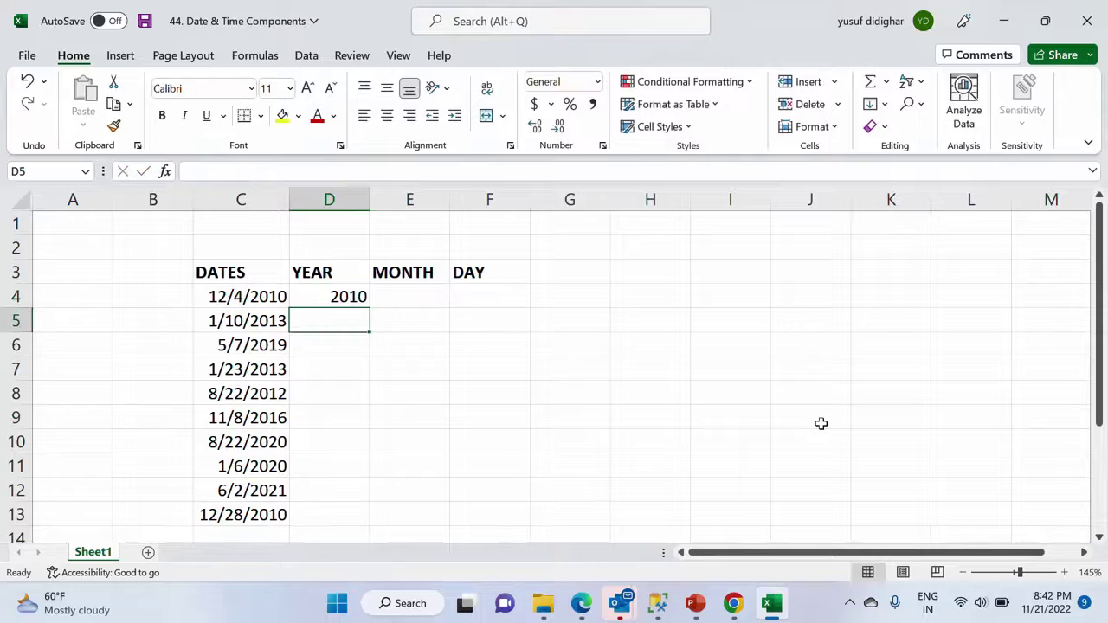
Step: Fill the year formula from D4 down the YEAR column to D13
click(339, 298)
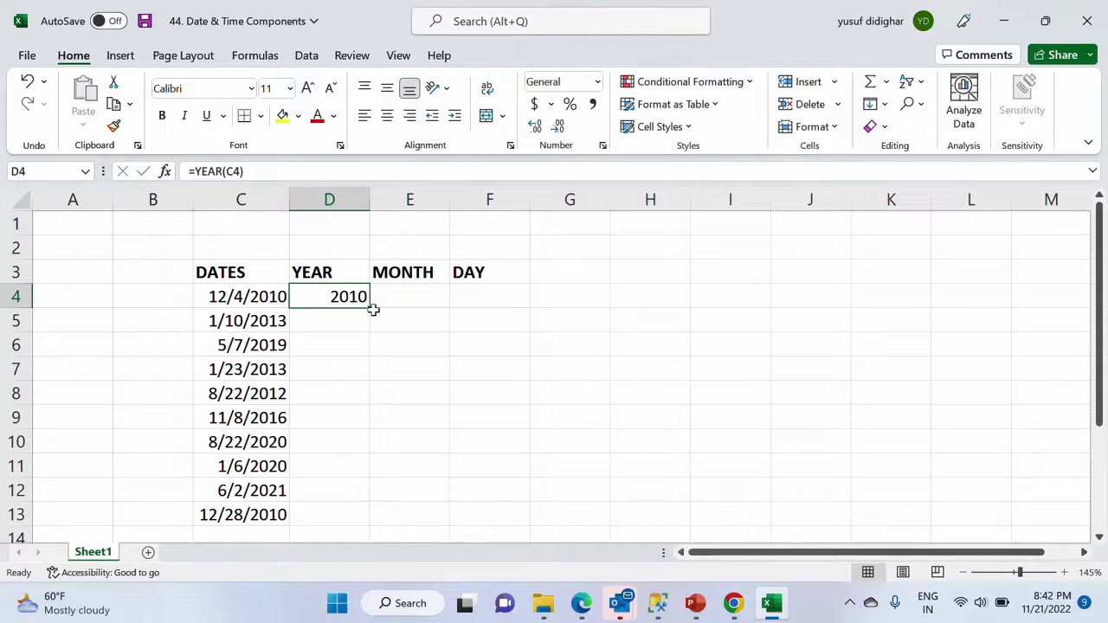
double_click(369, 309)
click(406, 300)
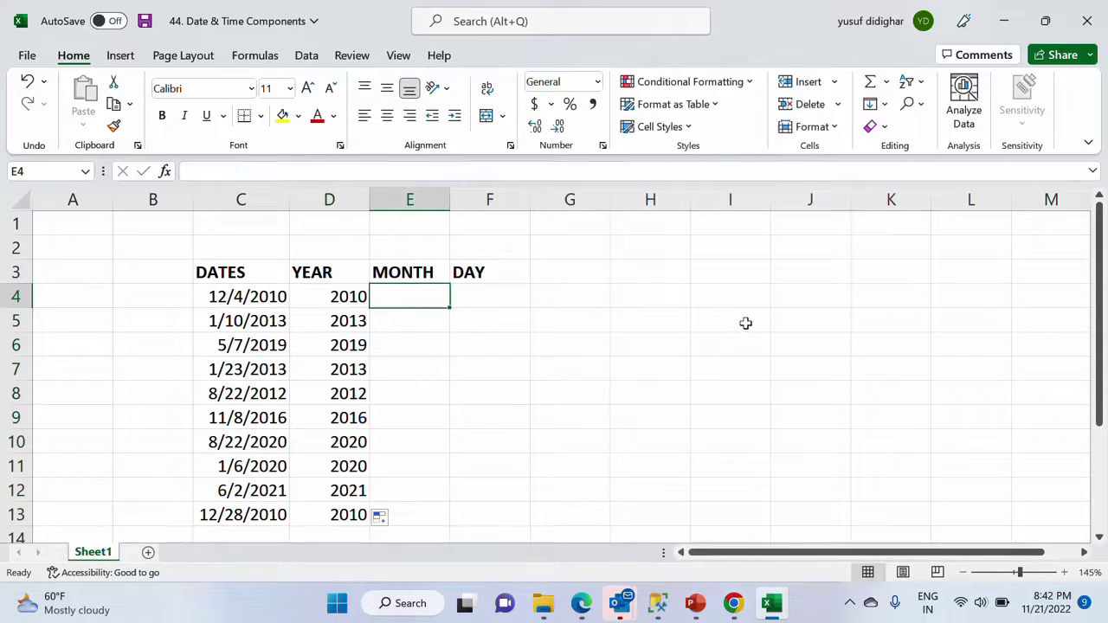
Step: Enter =MONTH(C4) in cell E4 and fill the formula down the MONTH column to E13
text(=MON)
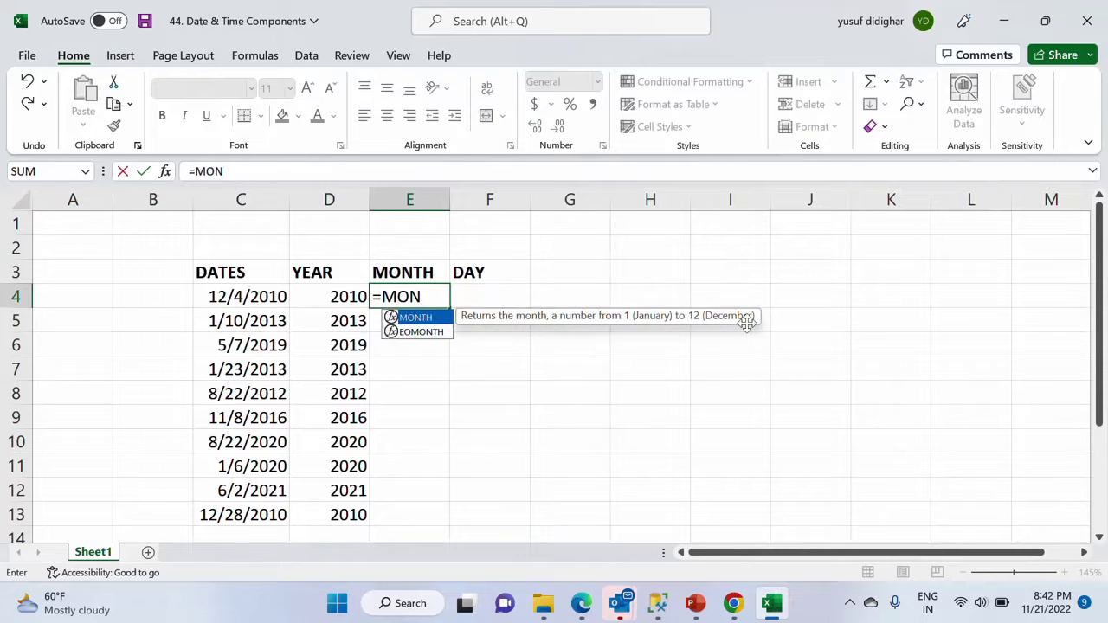
key(Tab)
key(BackSpace)
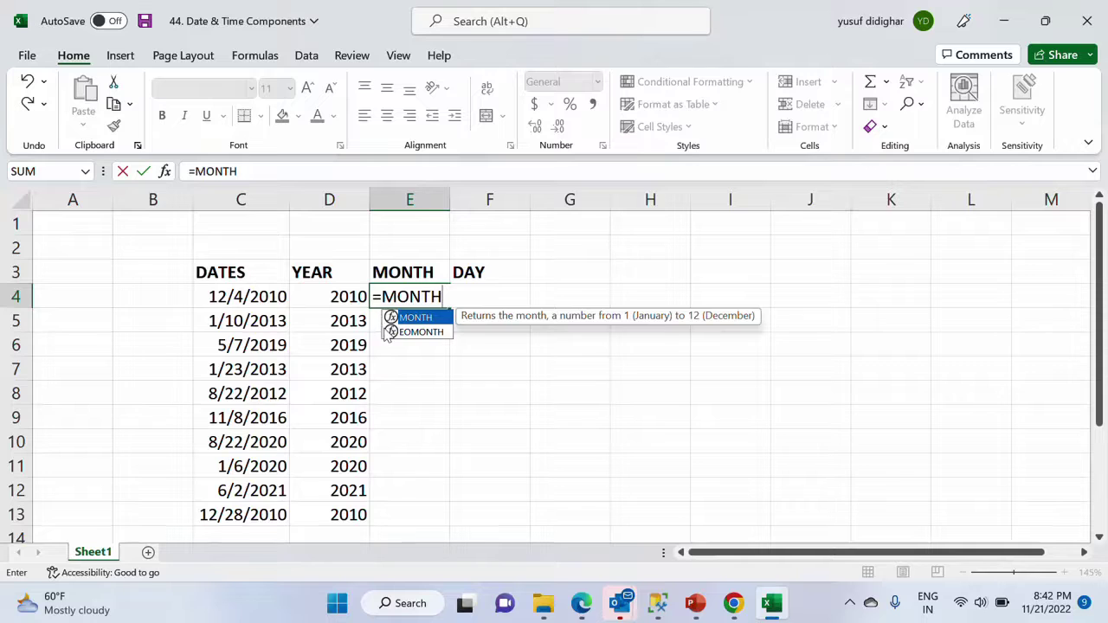
text(()
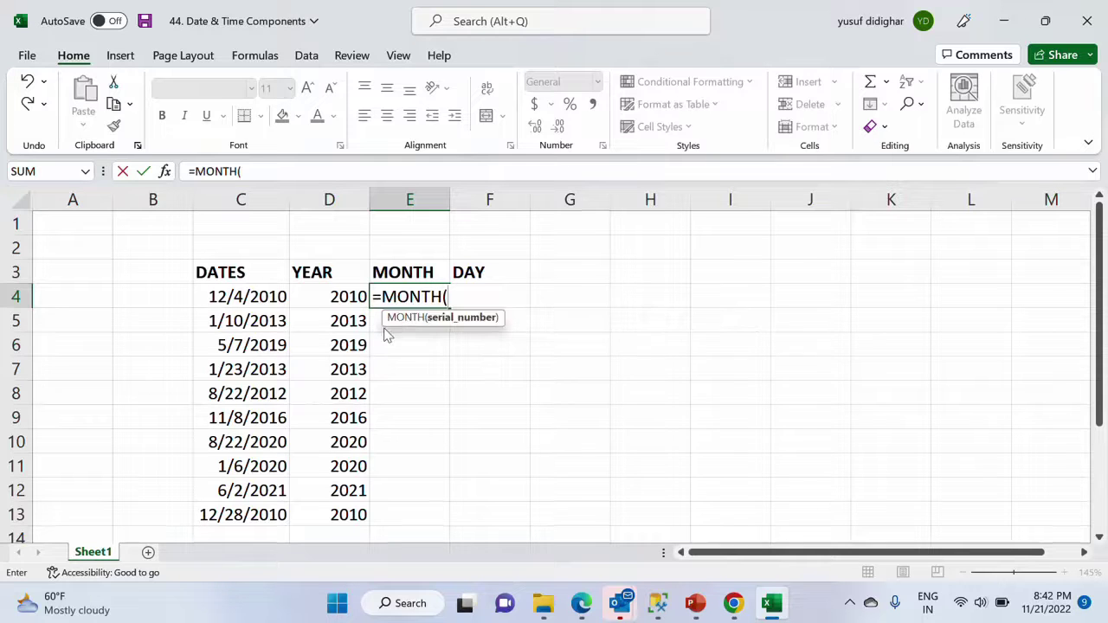
click(257, 297)
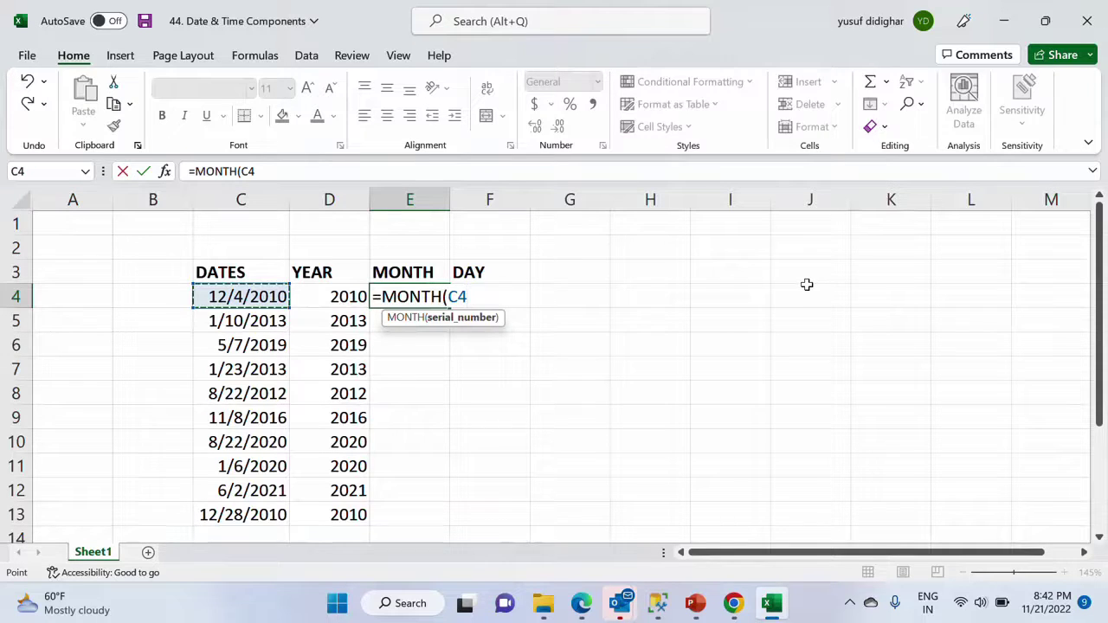
key(Return)
click(429, 299)
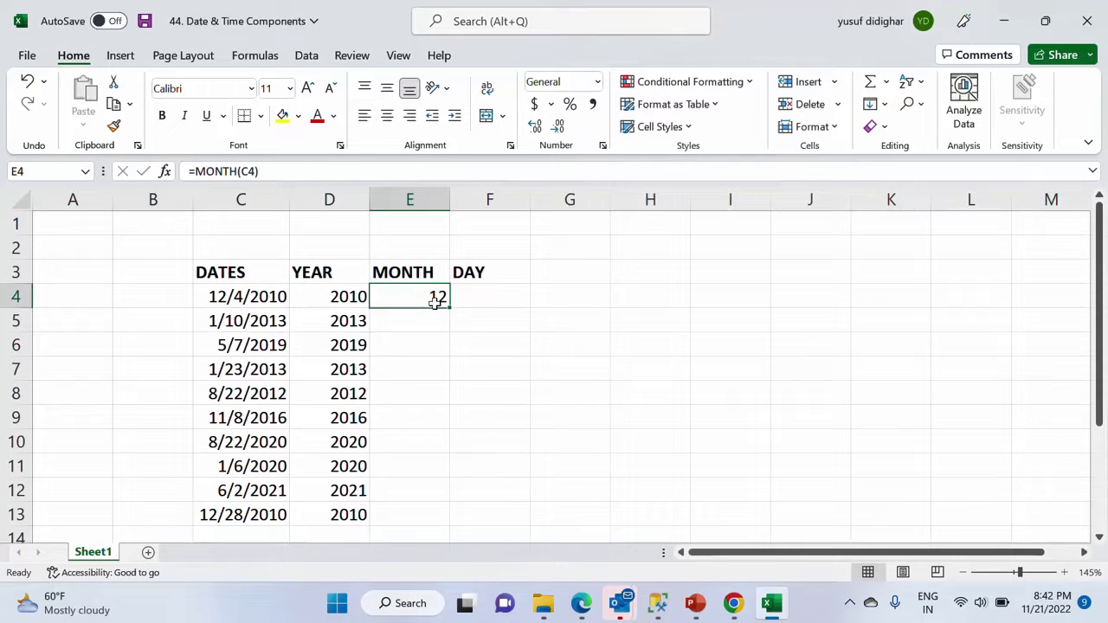
double_click(449, 308)
Step: Enter =DAY(C4) in cell F4 and fill the formula down the DAY column to F13
click(468, 292)
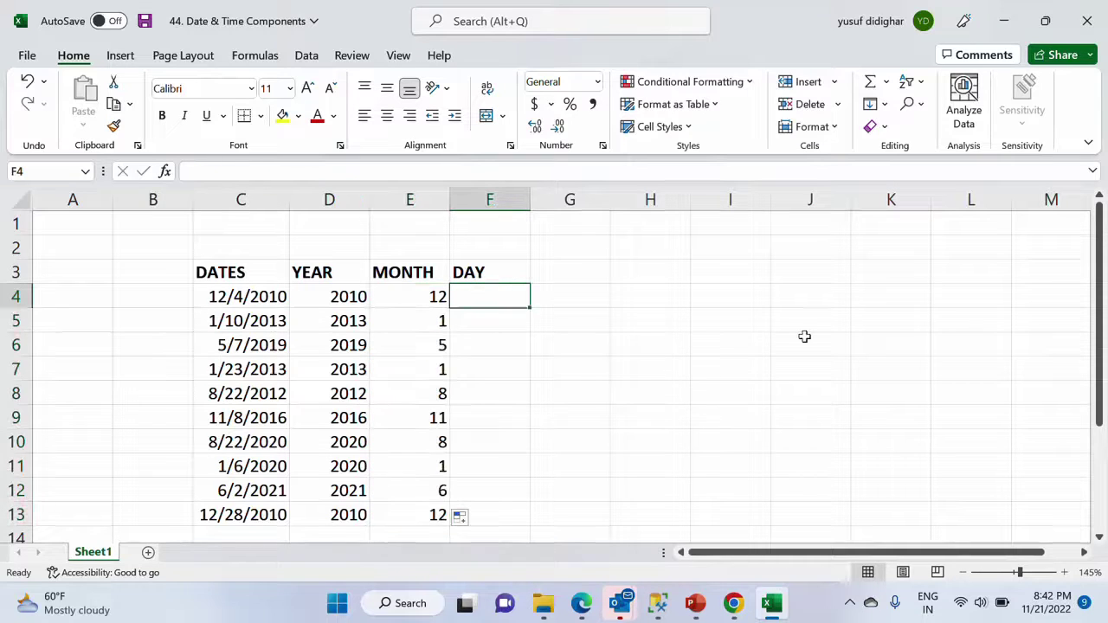
text(=DAY()
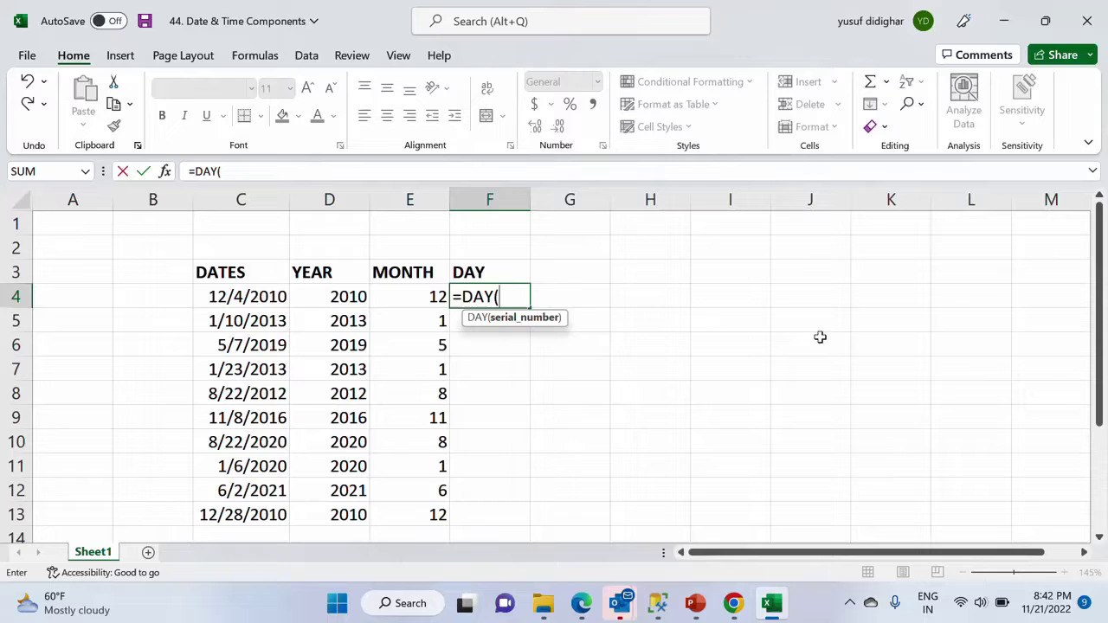
key(Left)
key(Left)
key(Left)
key(Return)
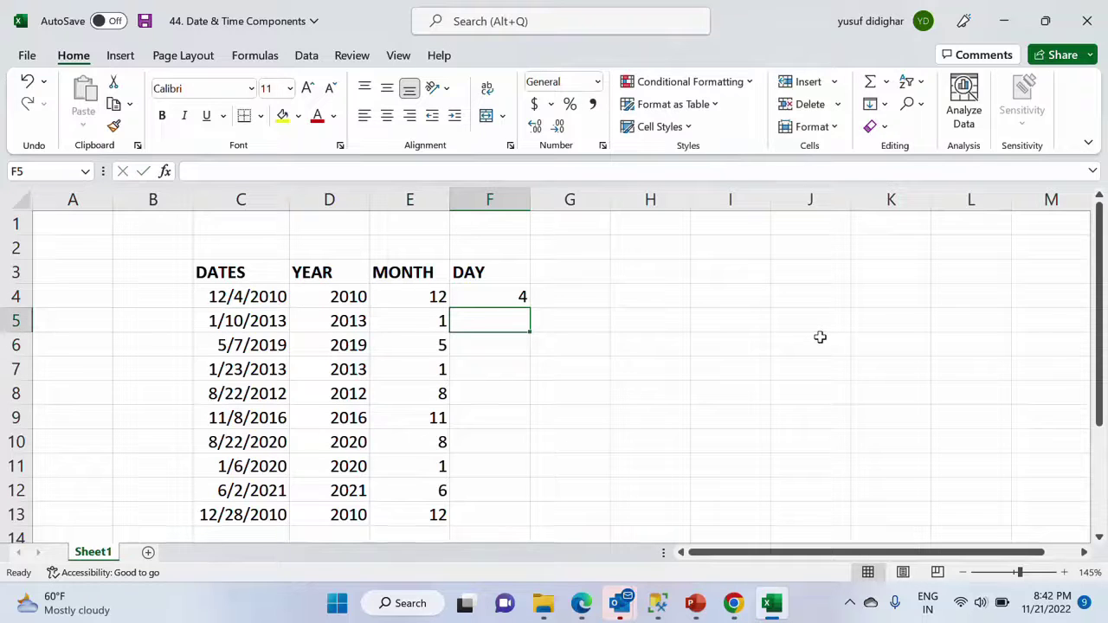
click(519, 295)
double_click(529, 308)
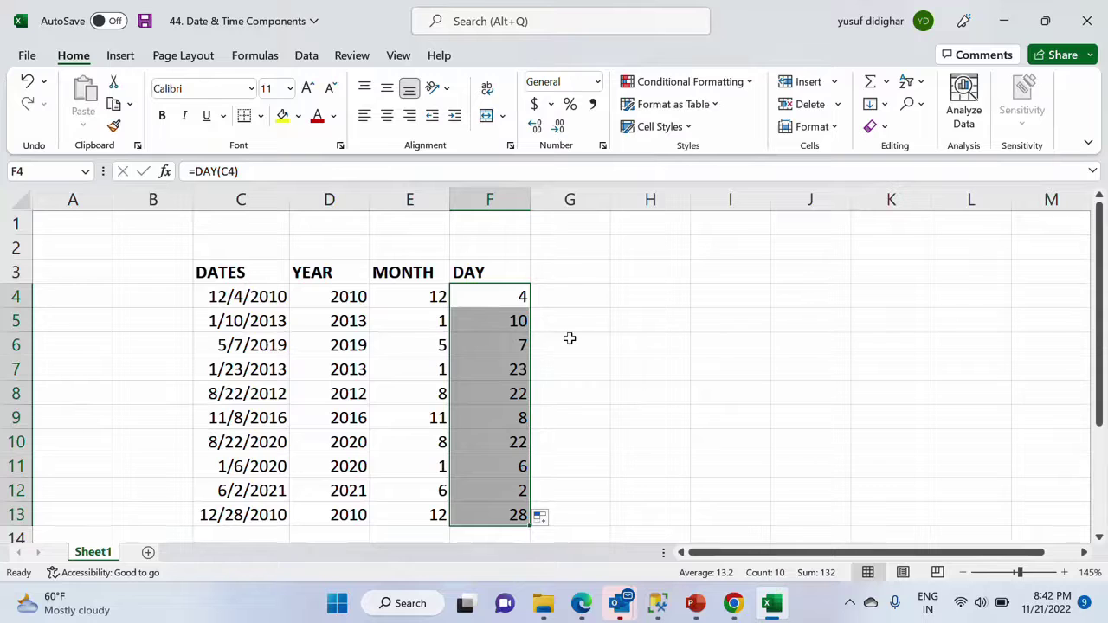
click(570, 339)
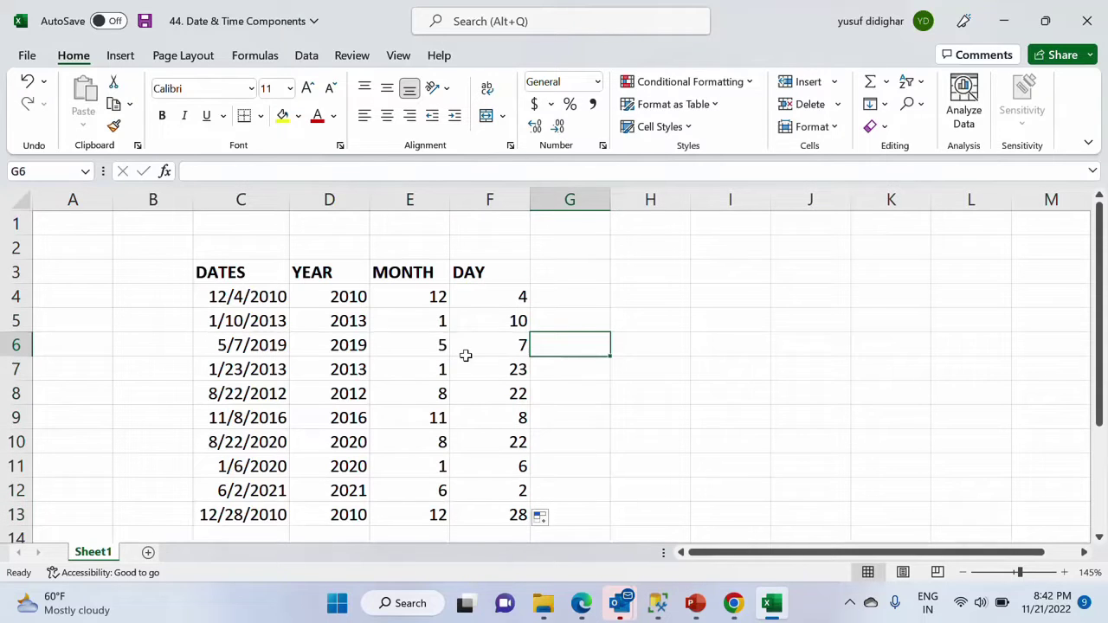
Step: Widen the DATES column C
click(343, 297)
drag(343, 297, 512, 511)
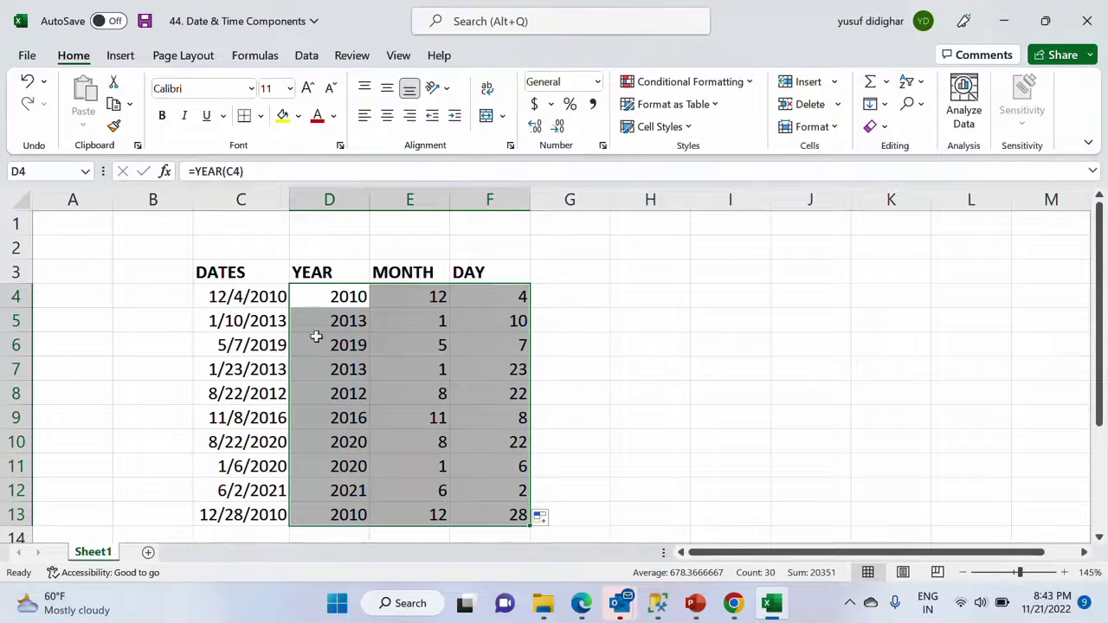
click(243, 324)
drag(289, 198, 316, 195)
Step: Compare the first date in C4 with the year, month and day formulas extracted beside it
click(274, 296)
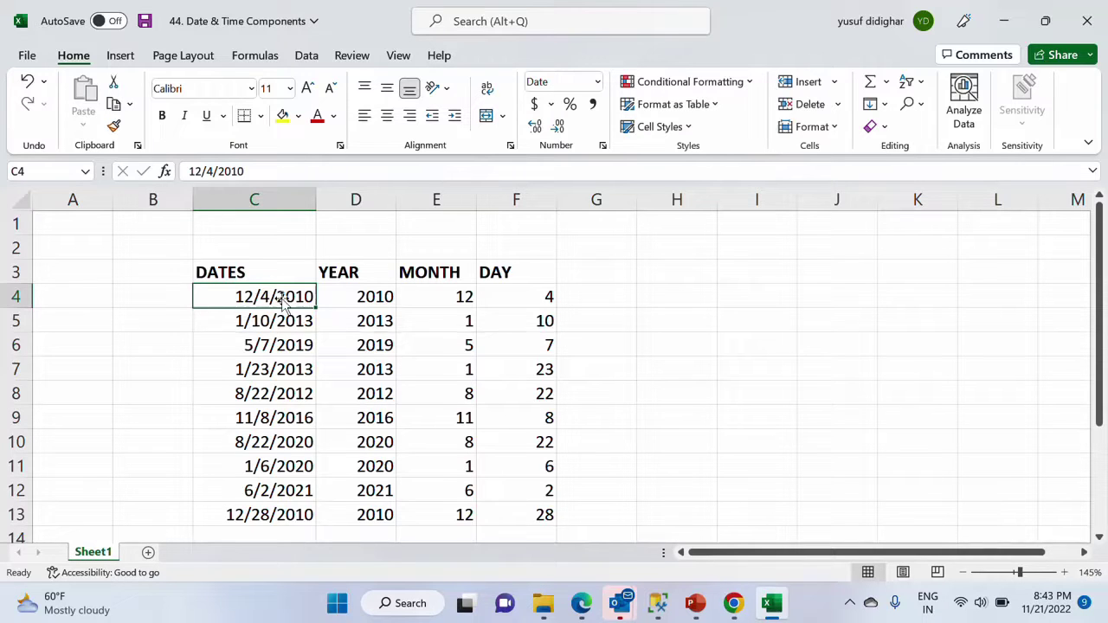
click(358, 295)
click(417, 300)
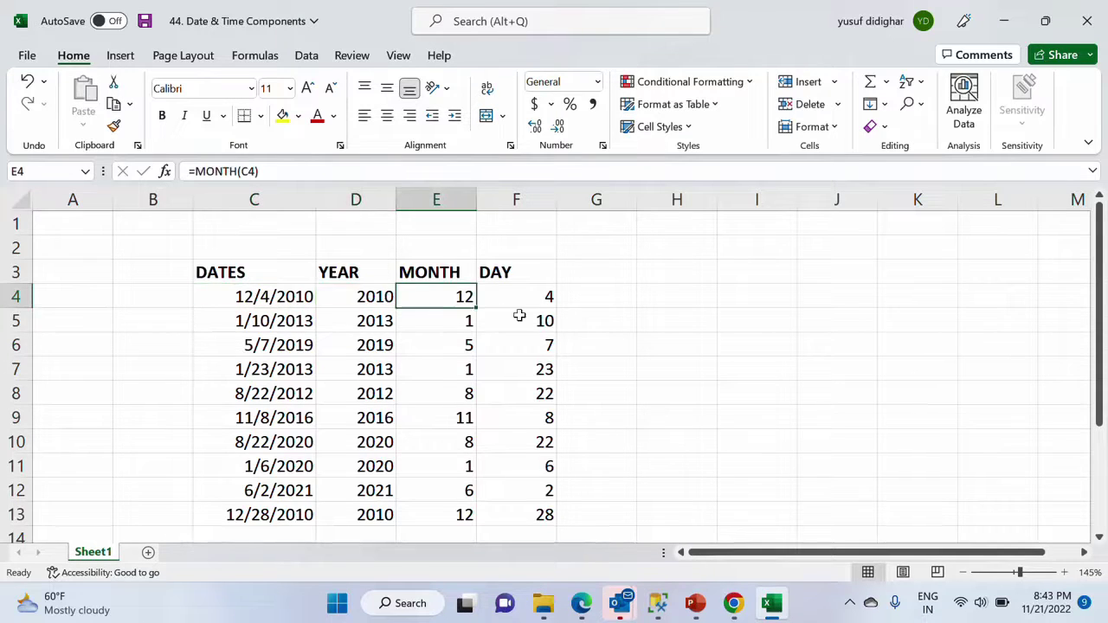
click(518, 314)
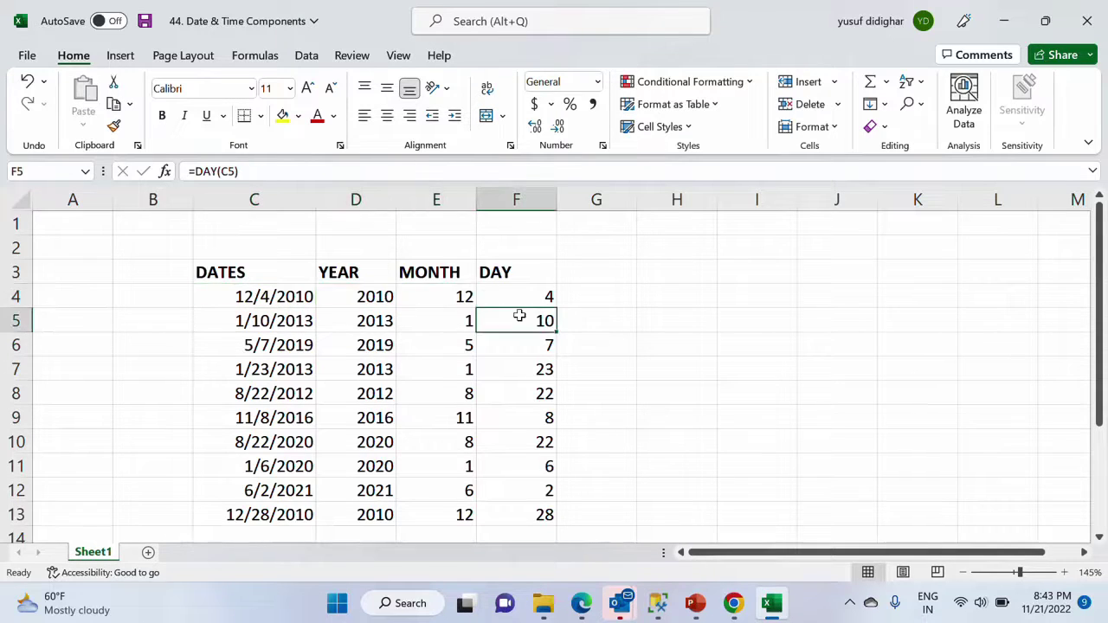
click(255, 301)
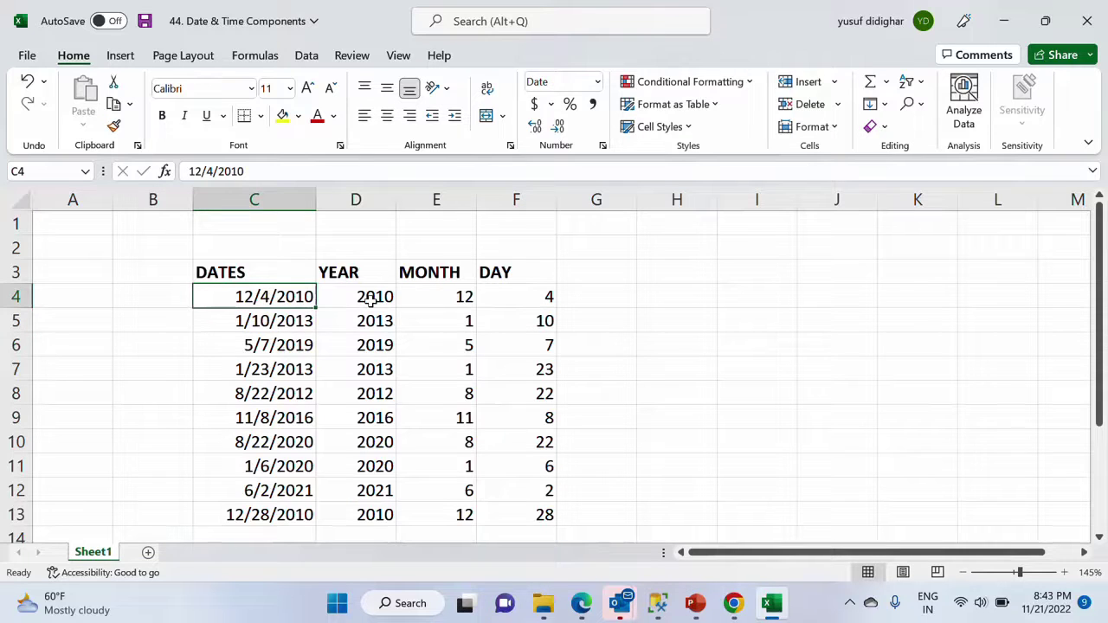
click(415, 299)
click(505, 302)
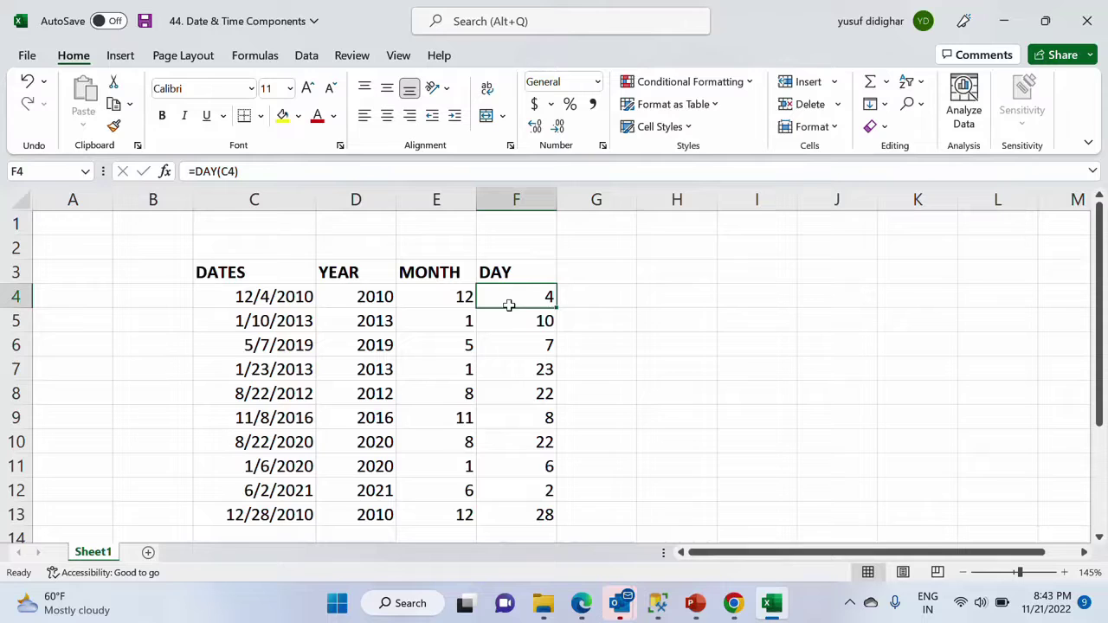
click(591, 296)
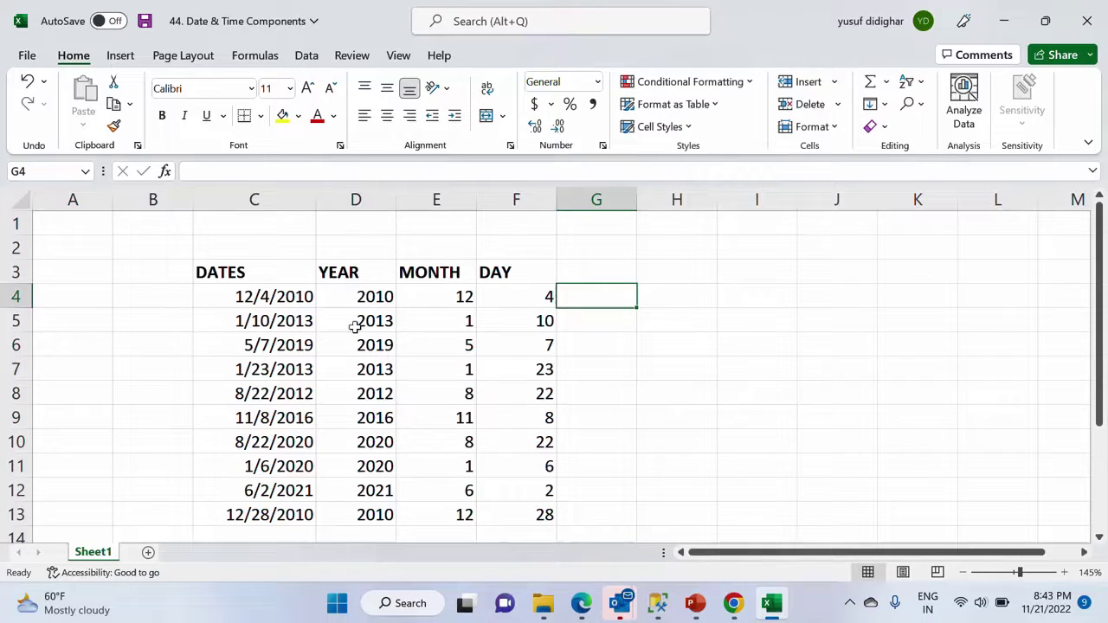
drag(364, 294, 489, 312)
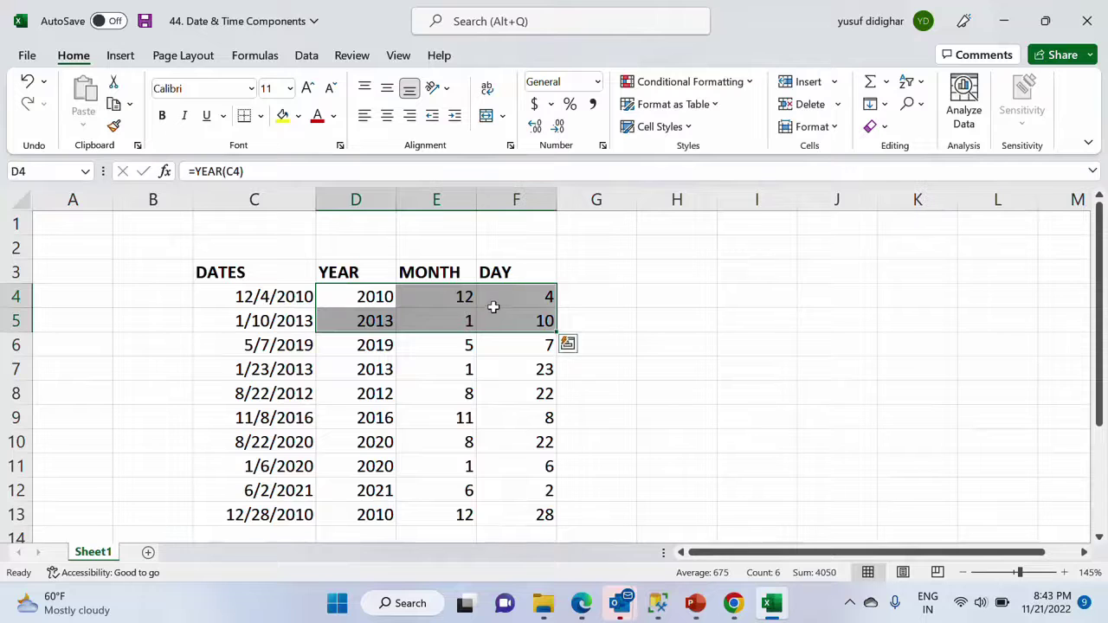
click(493, 306)
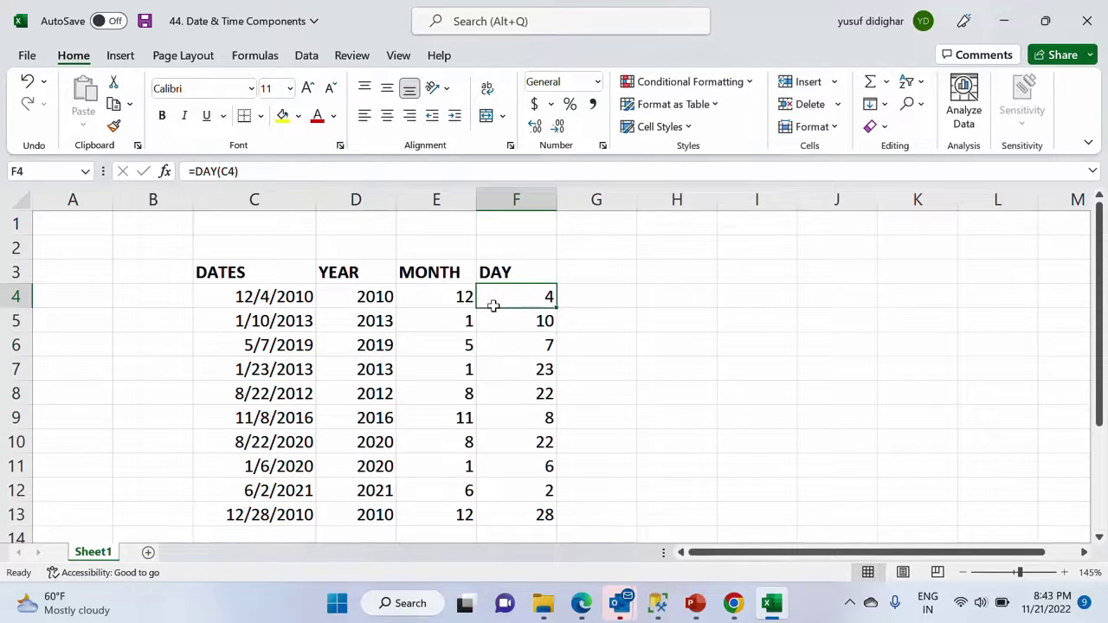
Step: Enter =DATE(D4,E4,F4) in cell G4 to rebuild the first date from its year, month and day
click(625, 300)
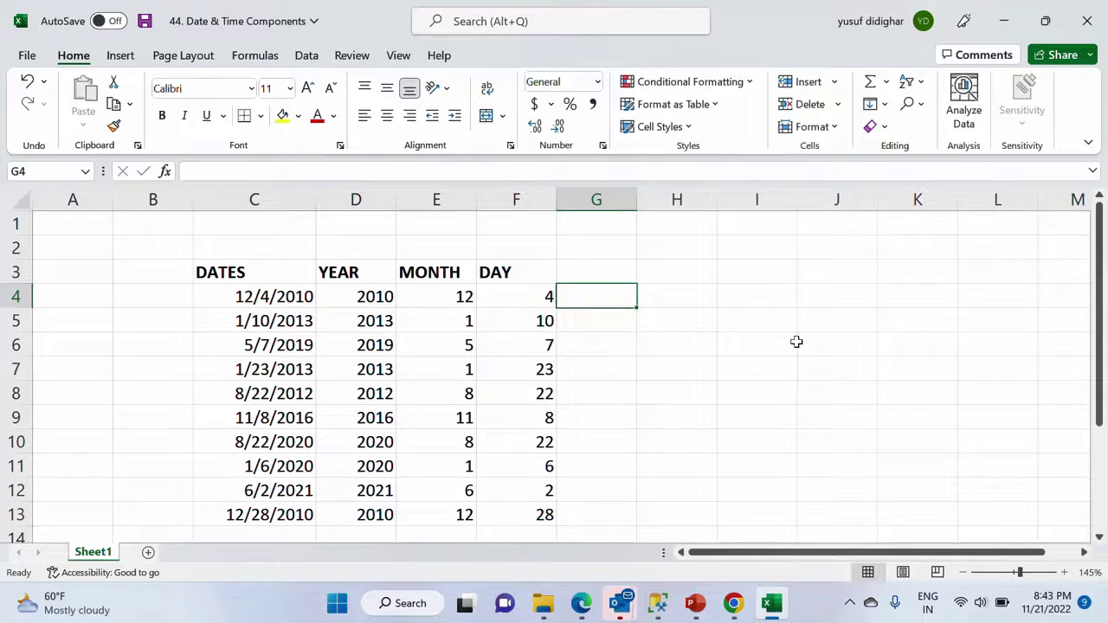
text(=DATE()
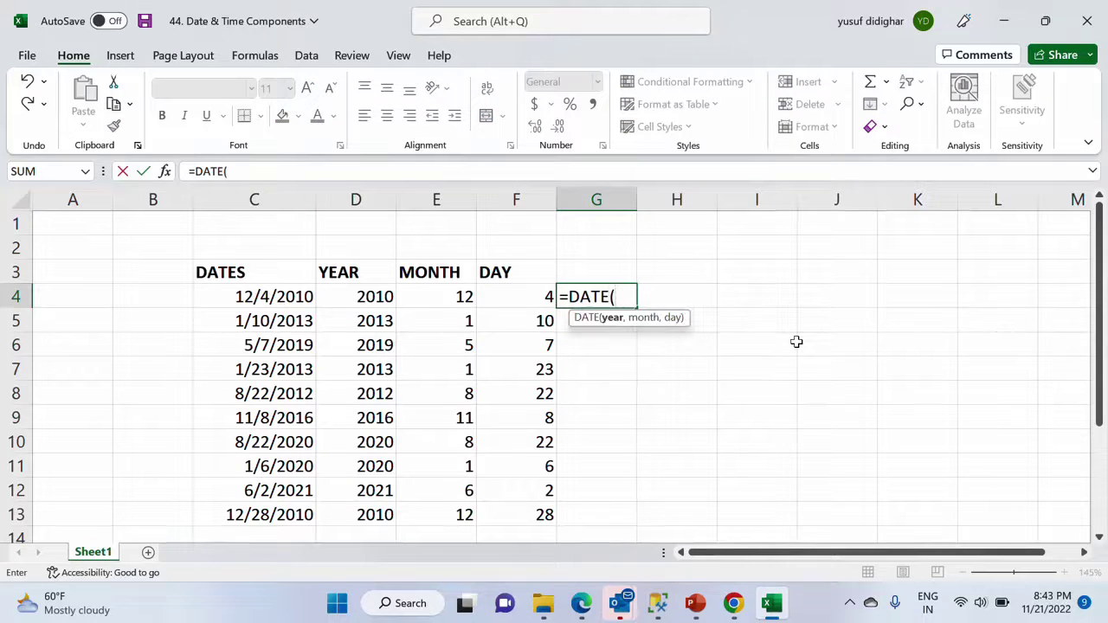
key(Left)
key(Left)
key(Left)
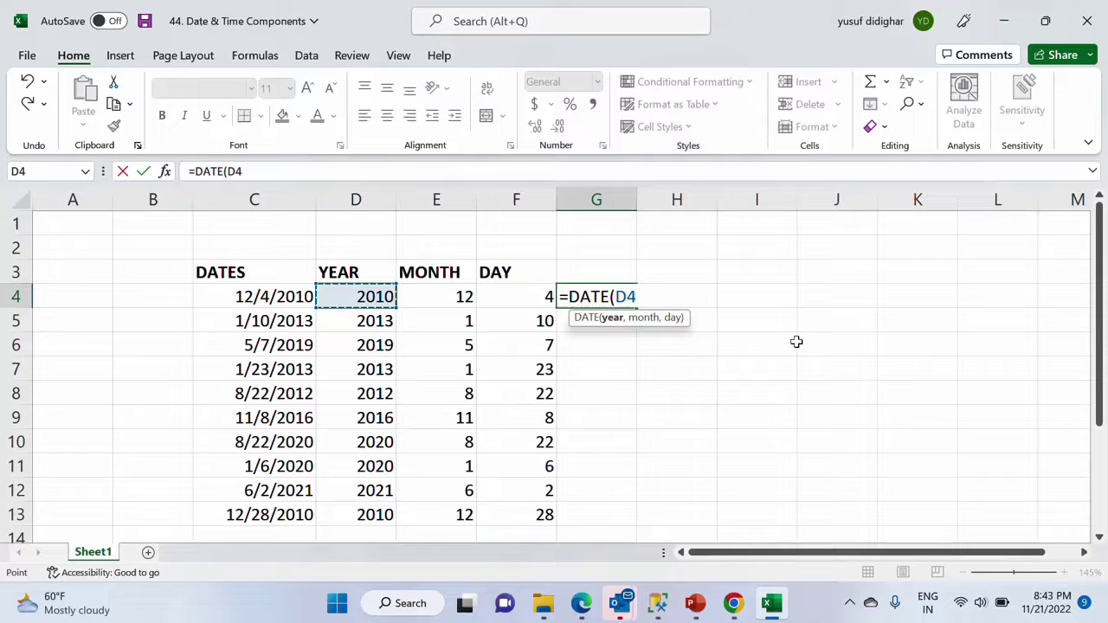
text(,)
key(Left)
key(Left)
text(,)
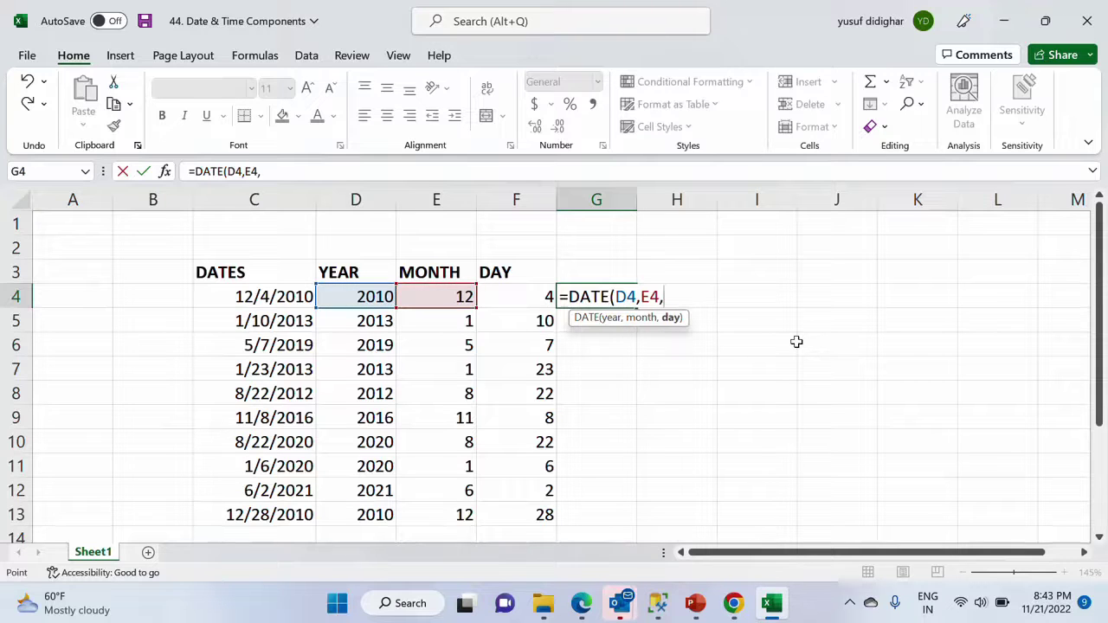
key(Left)
key(Return)
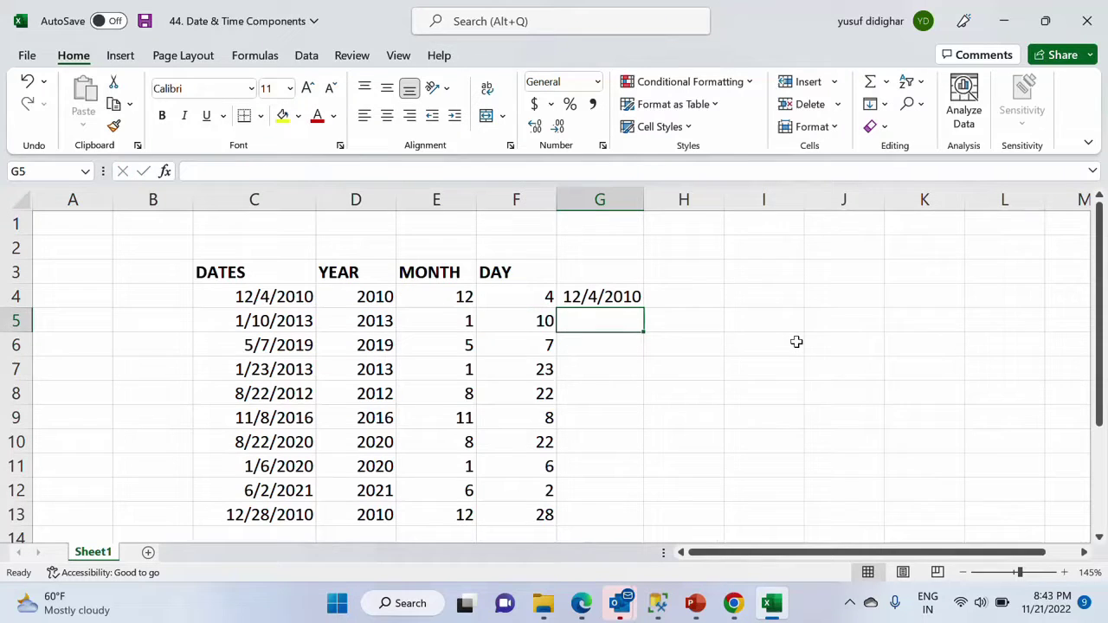
Step: Fill the DATE formula from G4 down to G13 and widen column G to fit the dates
key(Up)
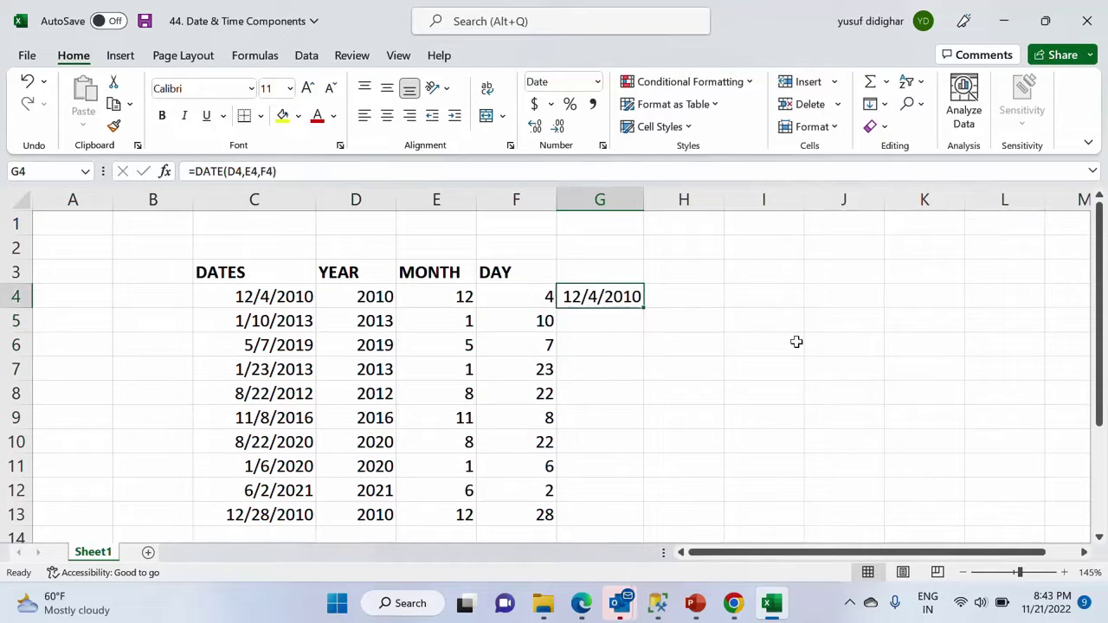
drag(643, 309, 645, 309)
double_click(645, 309)
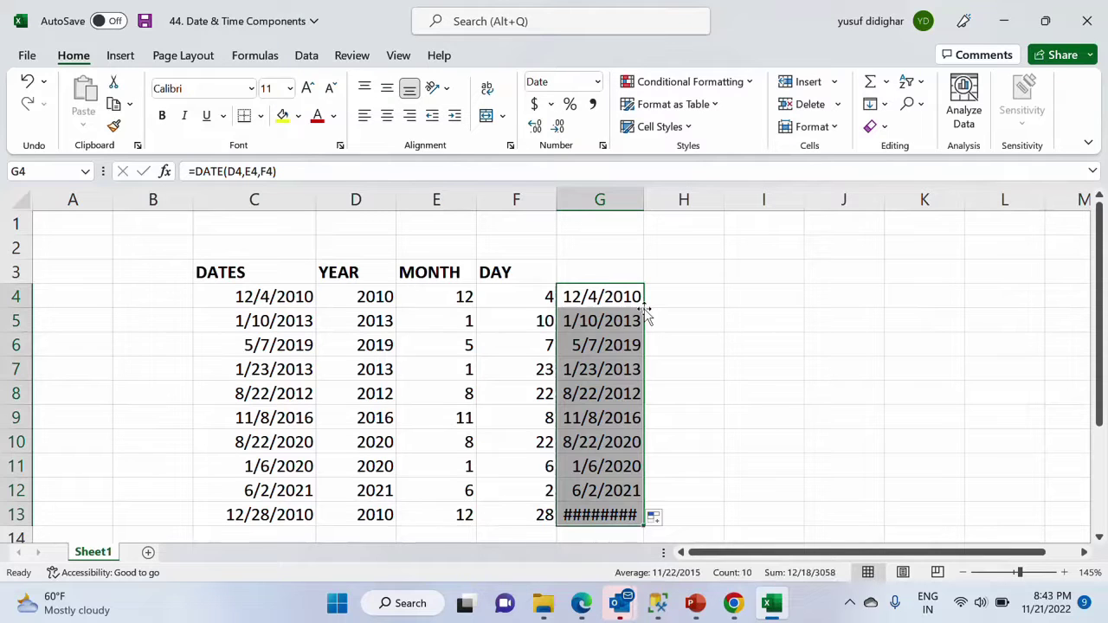
double_click(644, 197)
drag(647, 196, 671, 195)
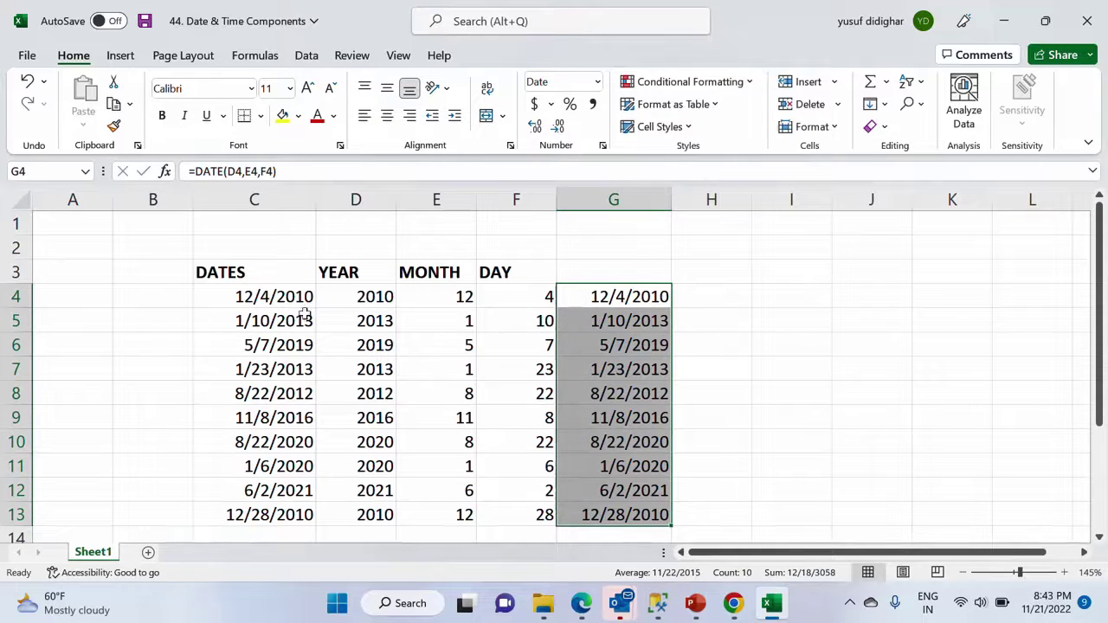
click(258, 323)
click(362, 339)
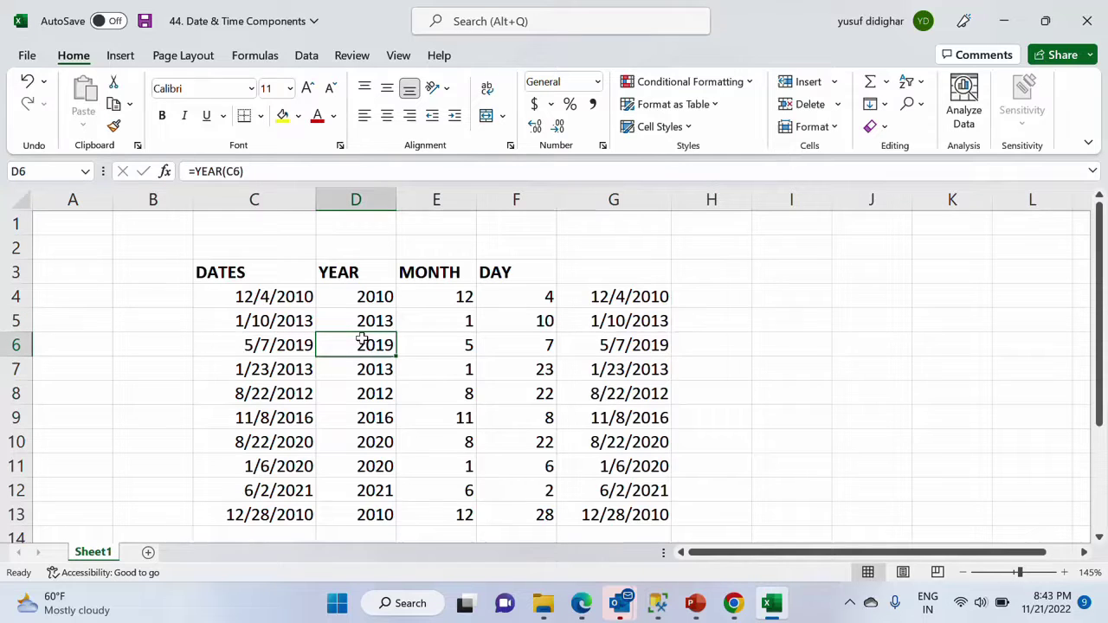
click(623, 300)
Step: Enter the heading MONTHNAME in cell H3 and fit the width of column H to it
click(704, 266)
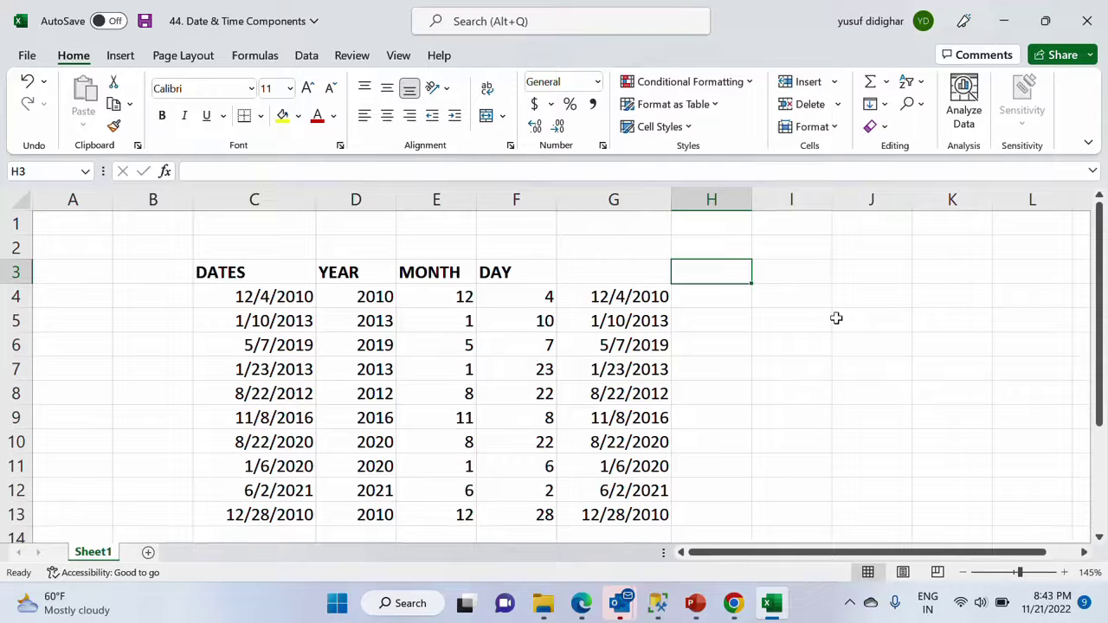
text(MONTHNAME)
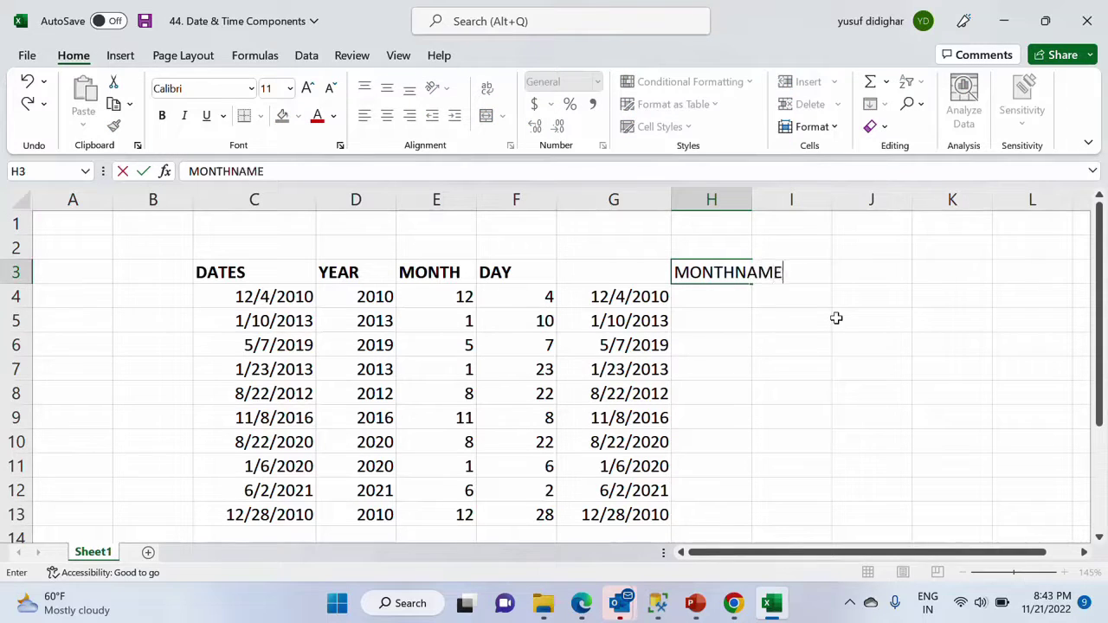
key(Return)
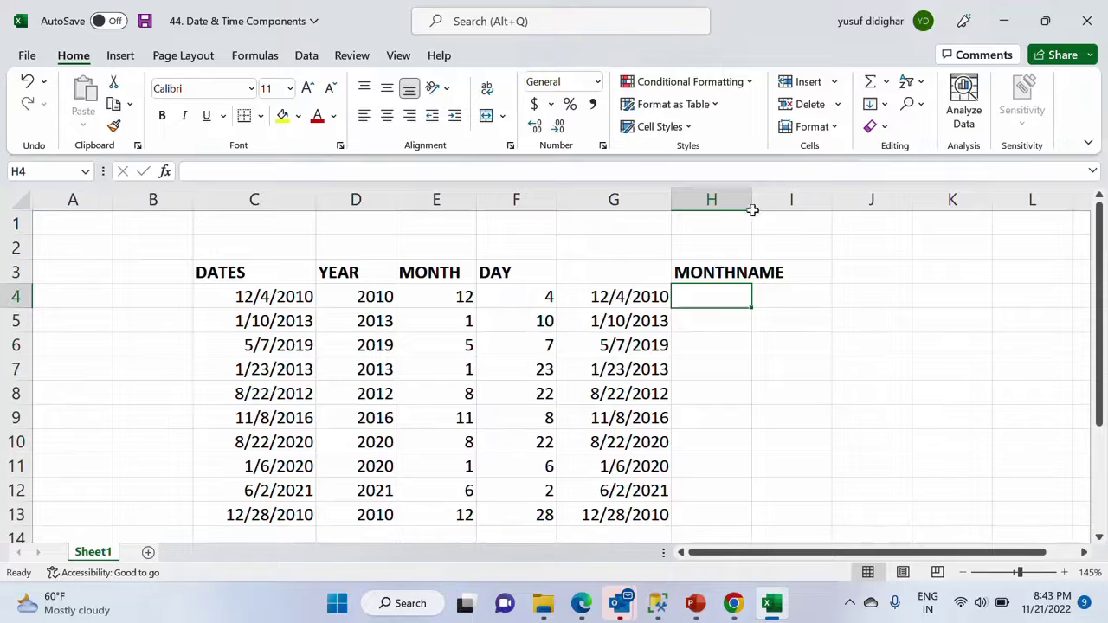
double_click(751, 200)
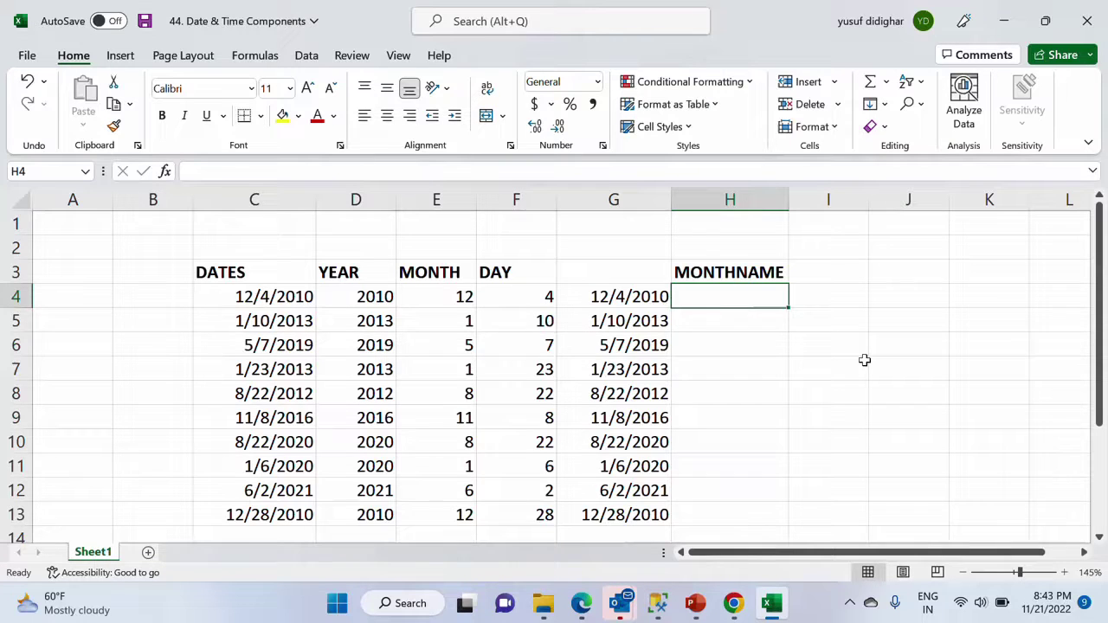
Step: Enter =TEXT(C4,"MM") in cell H4 and fill the formula down to H13
text(=TEXT)
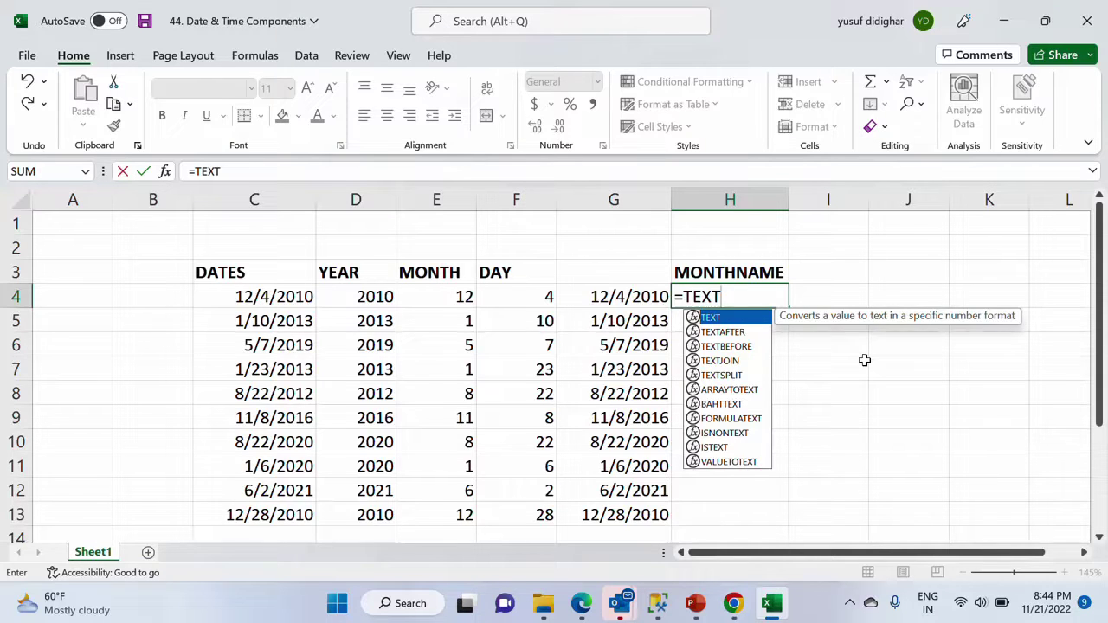
text(()
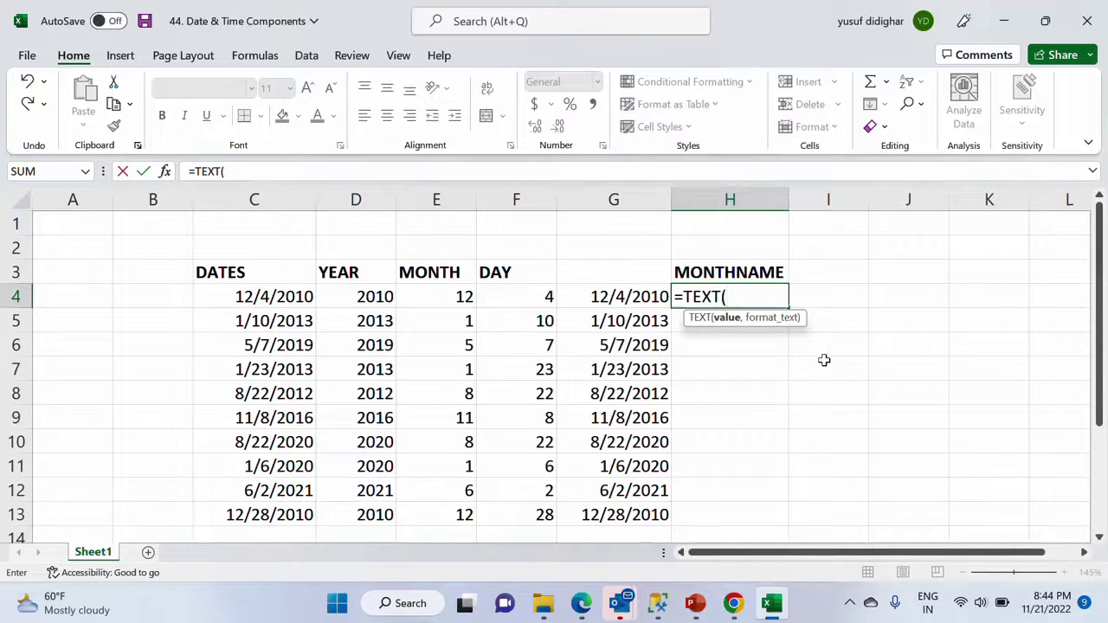
click(274, 297)
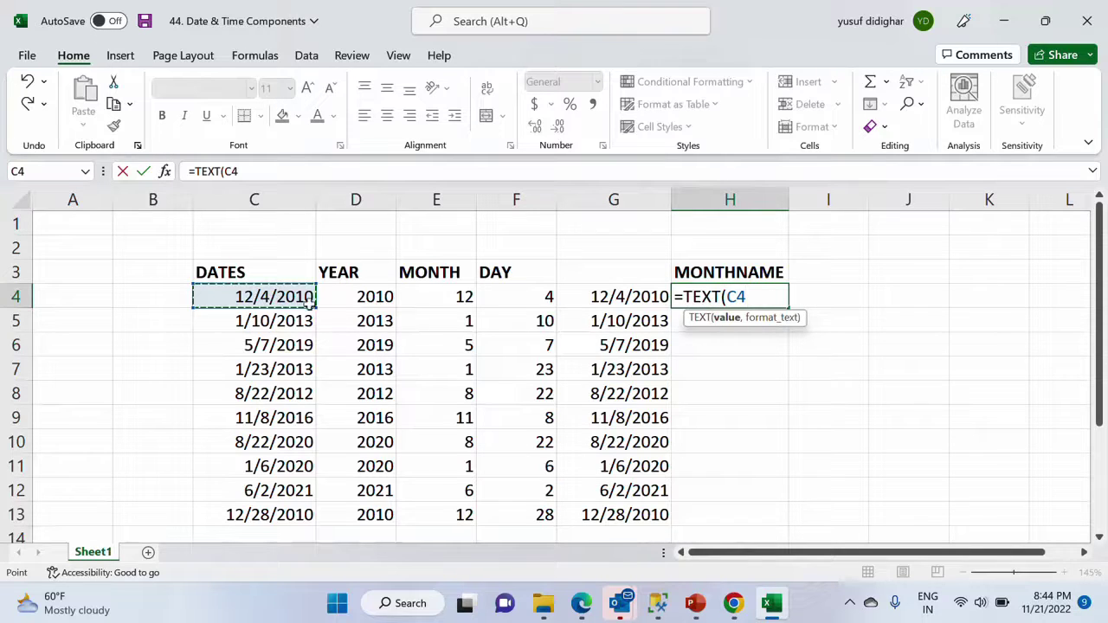
text(,)
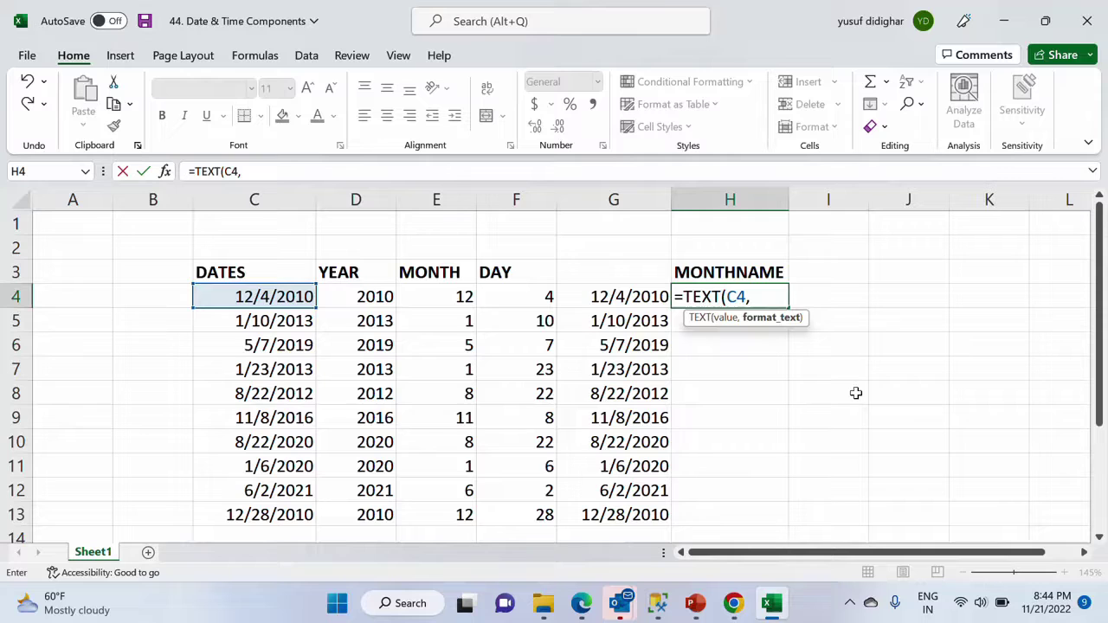
text("MM)
key(Return)
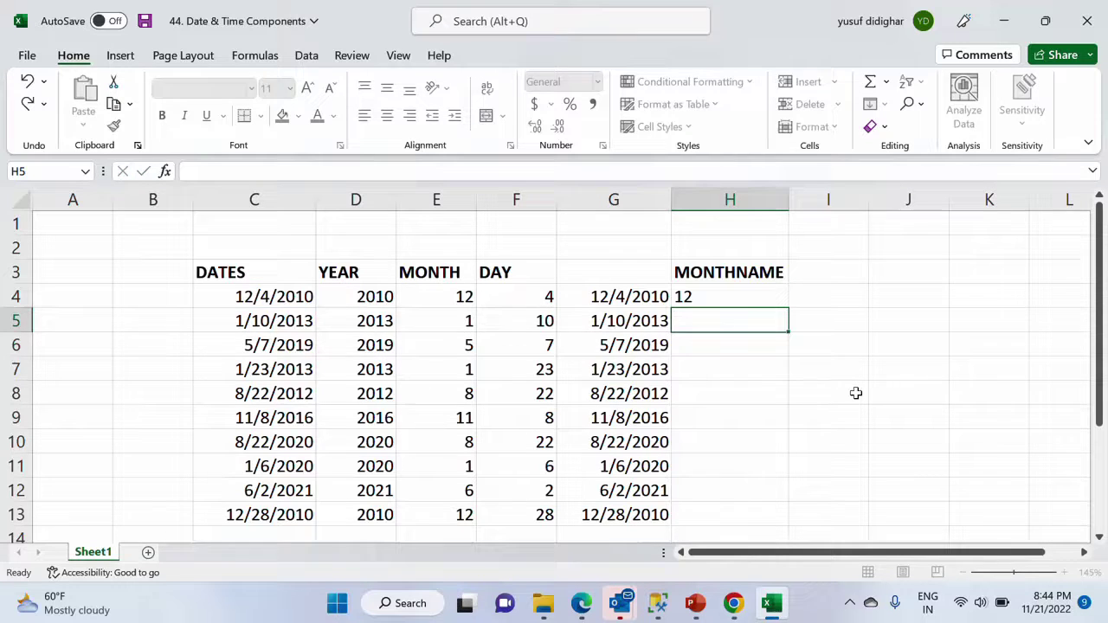
click(746, 297)
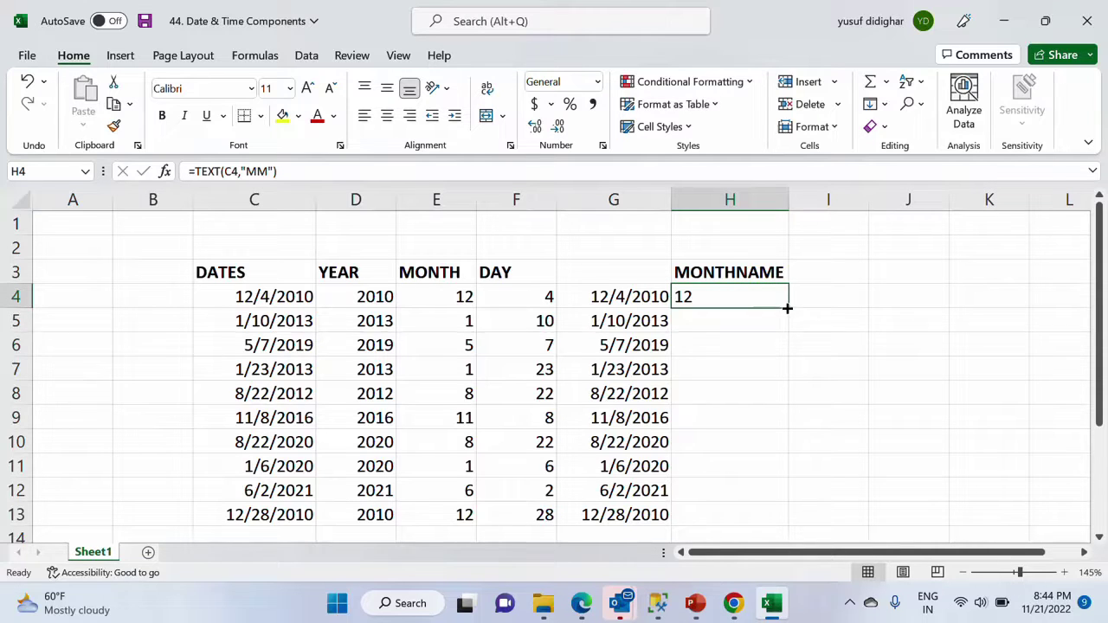
double_click(787, 308)
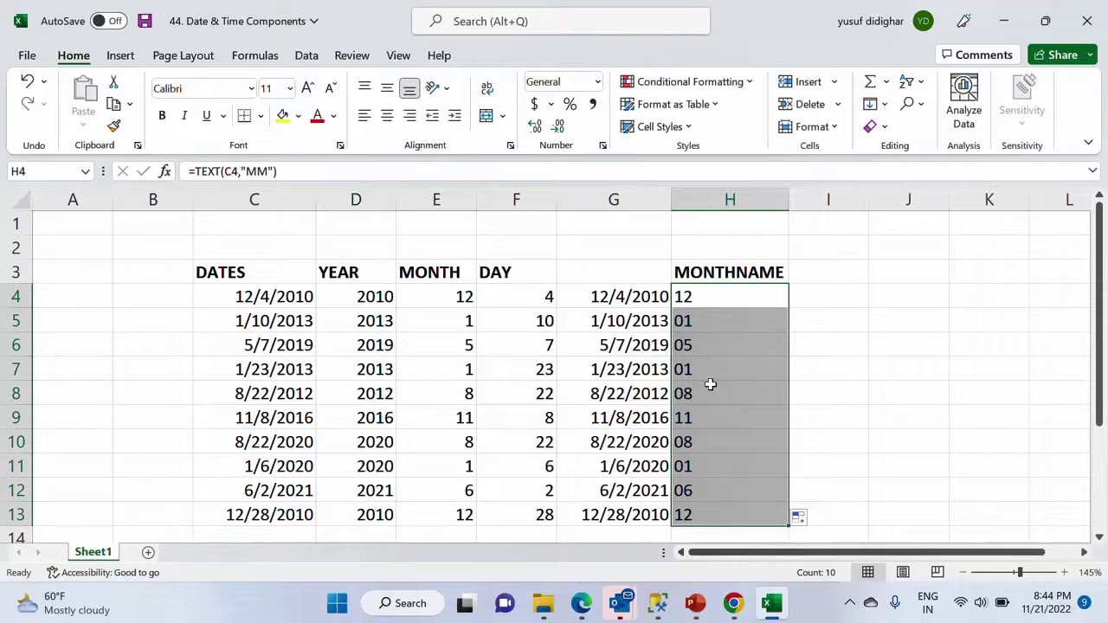
Step: Compare the MONTH formula results in column E with the TEXT formula results in column H
click(460, 296)
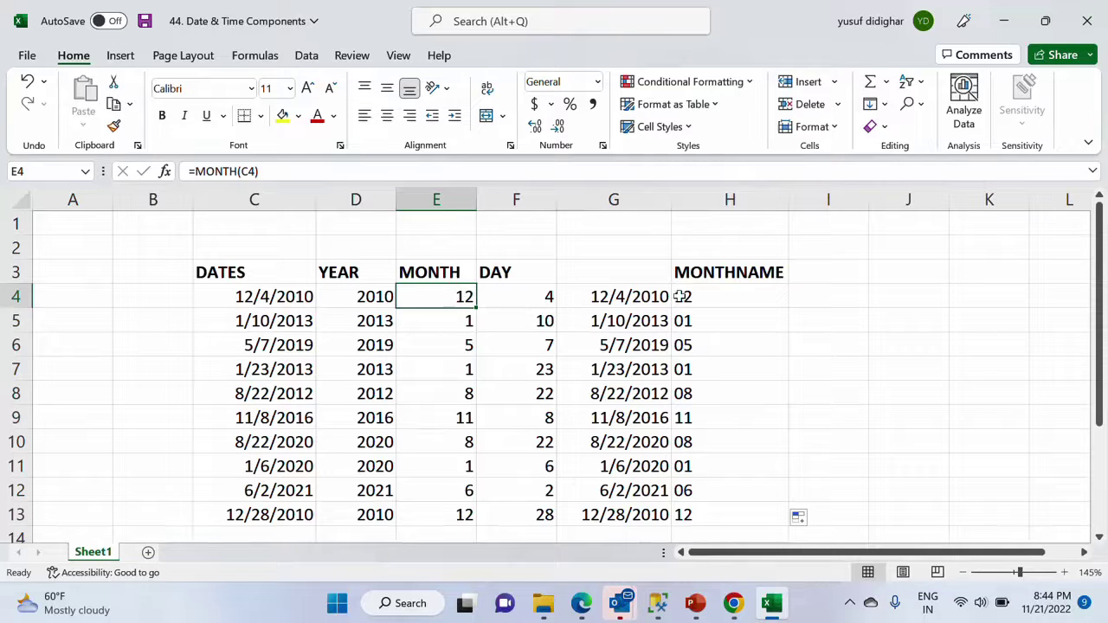
click(737, 296)
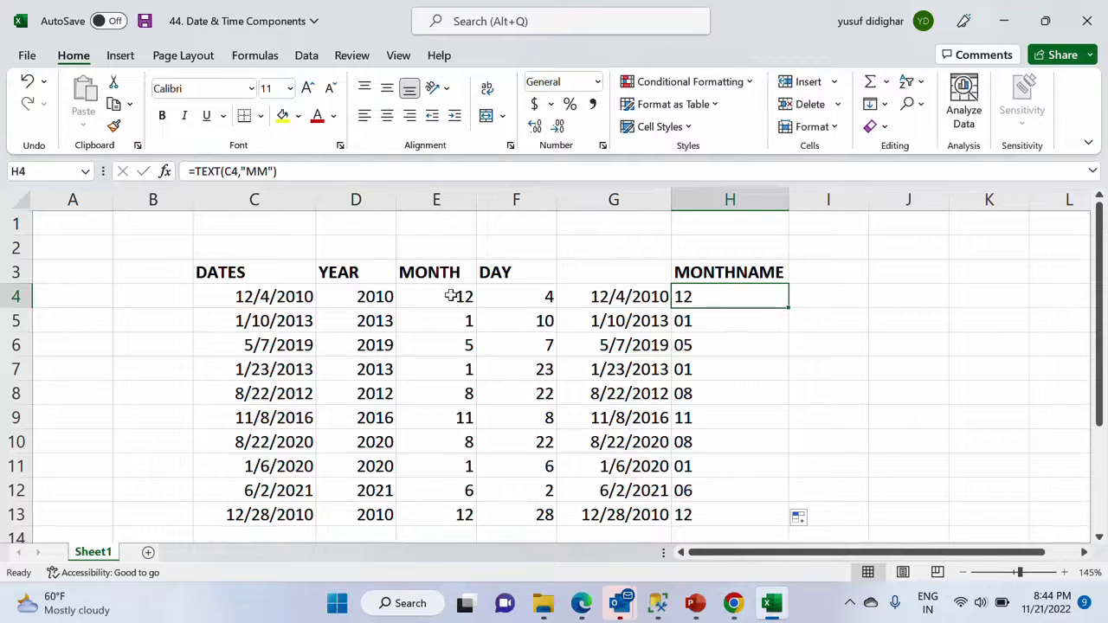
drag(457, 297, 471, 439)
click(712, 299)
Step: Test arithmetic on the text month by entering =H4+1 in cell I4, and clear the cell
click(833, 292)
text(=)
key(Left)
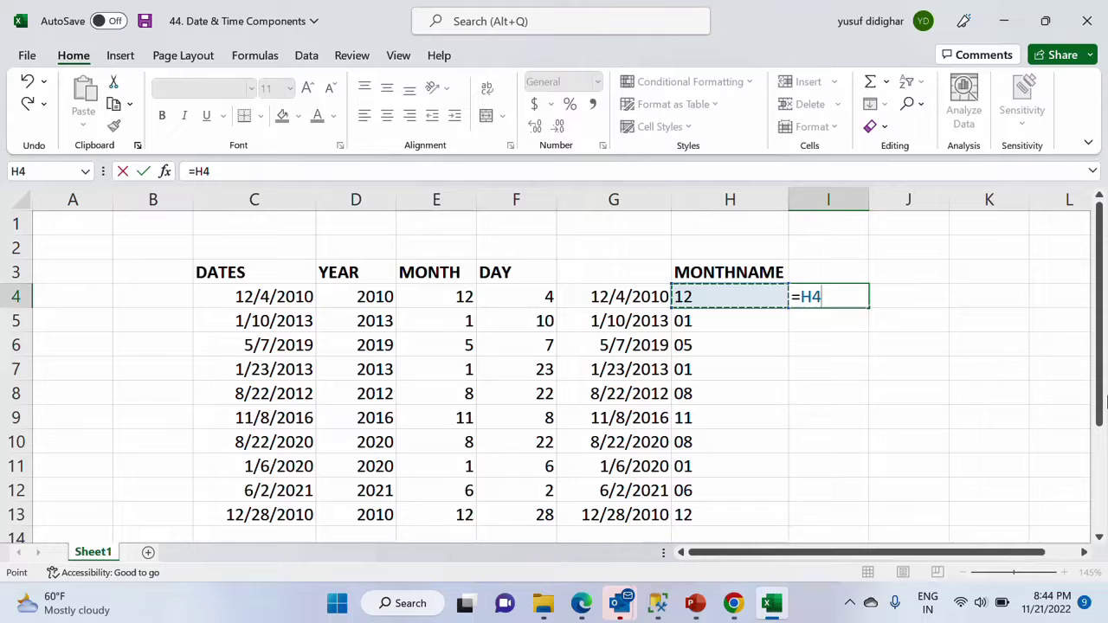
text(+1)
key(Return)
key(Up)
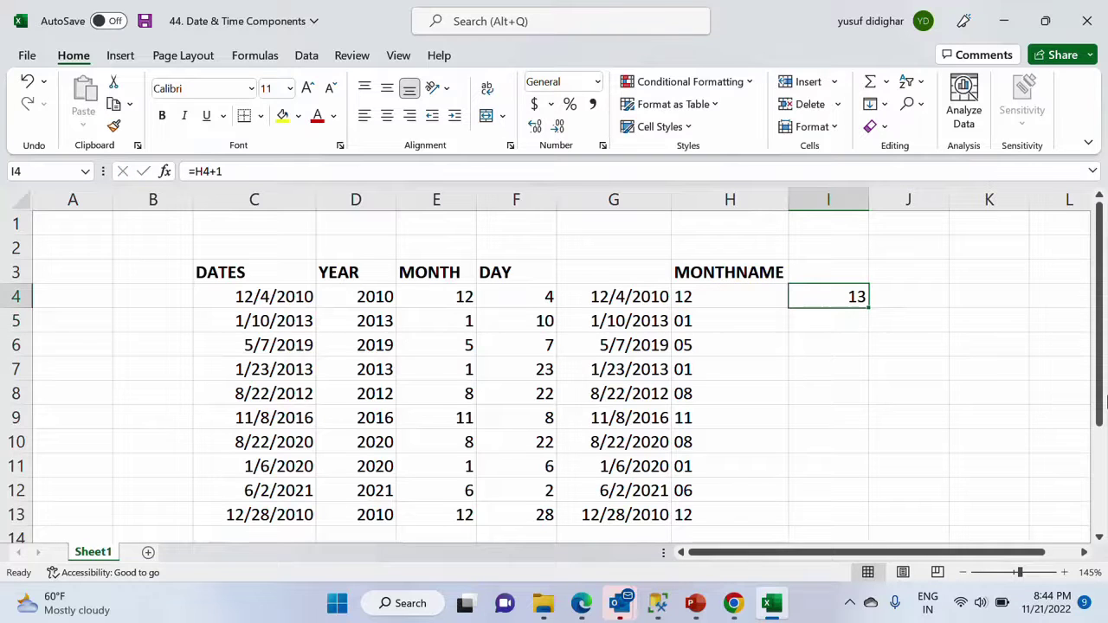
key(Delete)
click(723, 292)
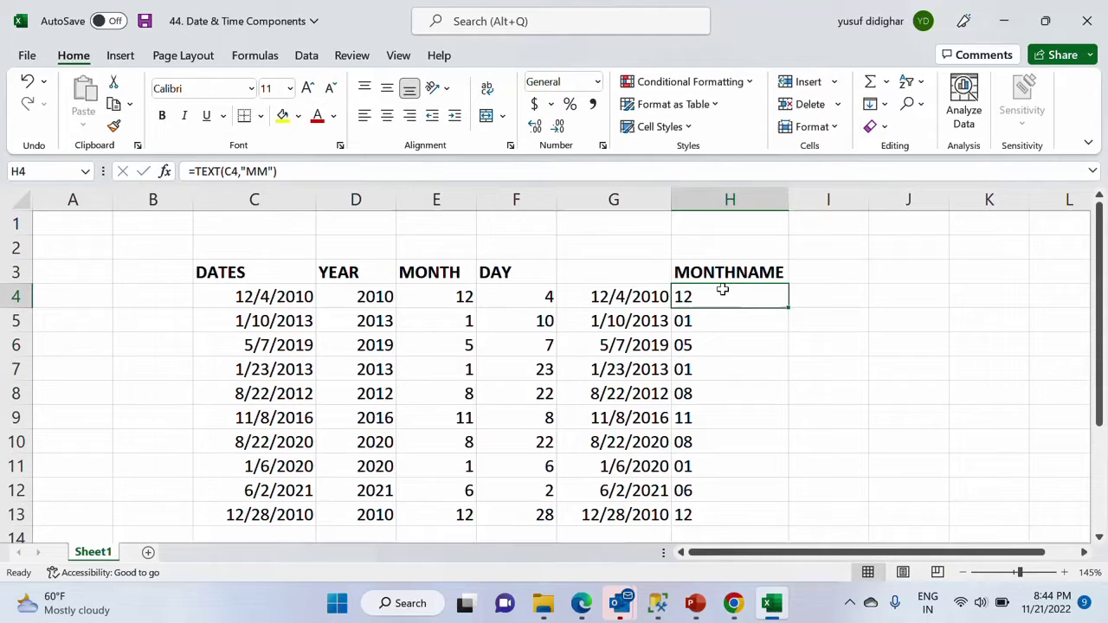
Step: Enter =TEXT(C4,"MMM") in cell I4 for the abbreviated month name and fill it down to I13
click(814, 300)
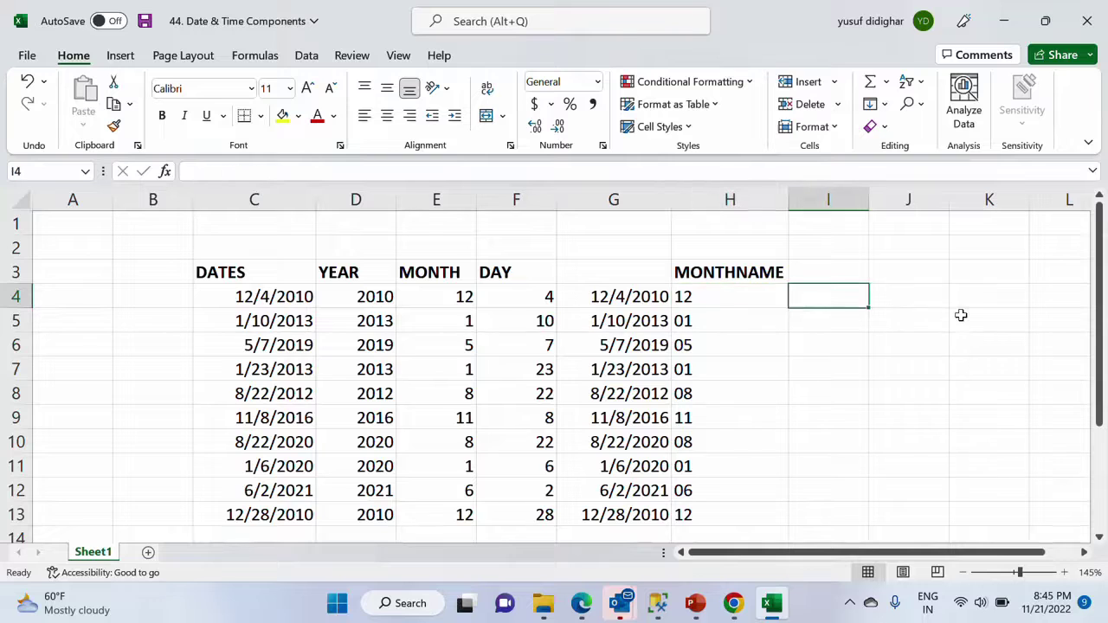
text(=TEX)
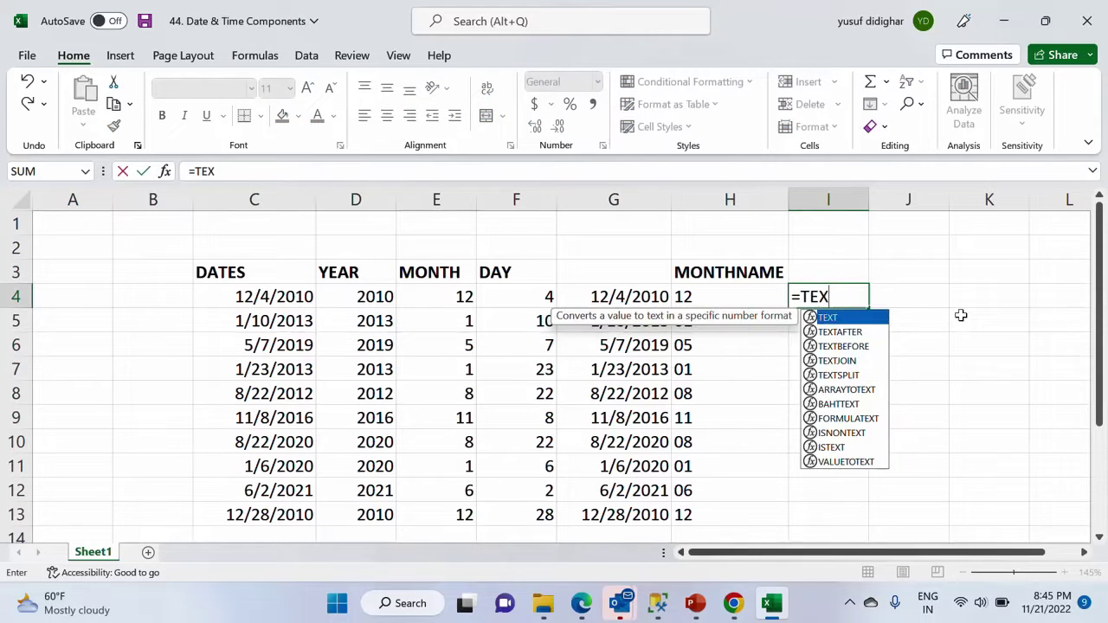
key(Tab)
click(230, 294)
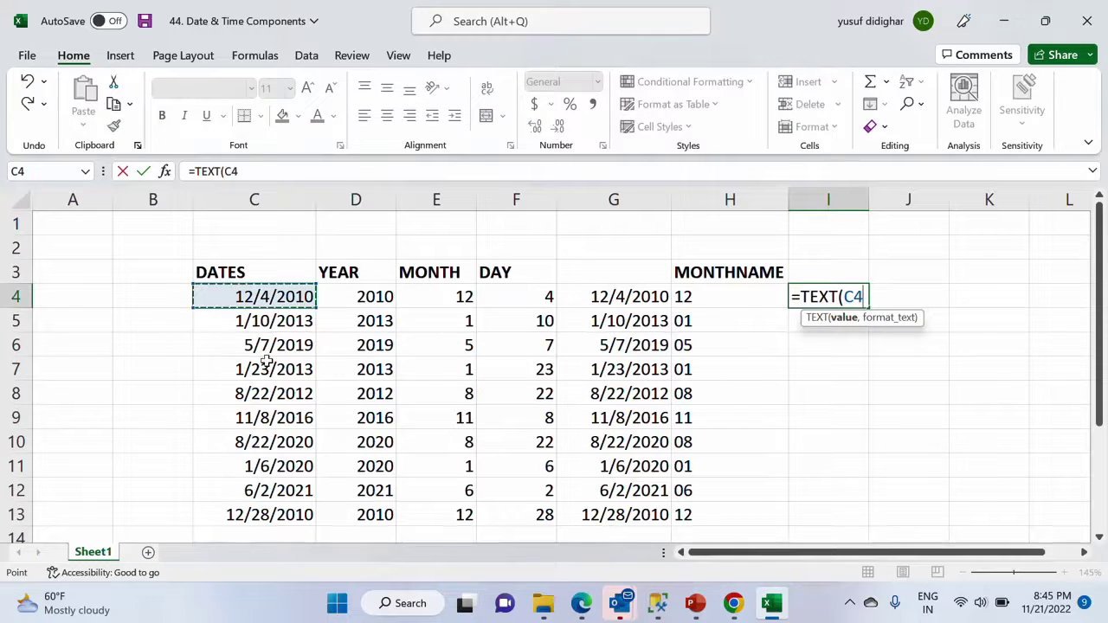
text(,"MMM"))
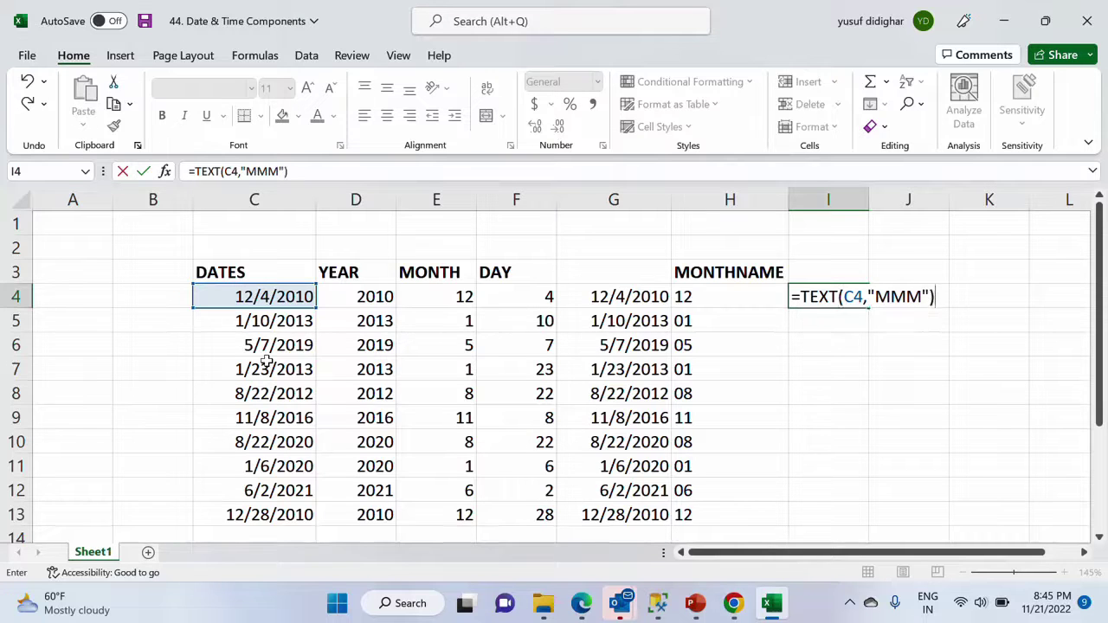
key(Return)
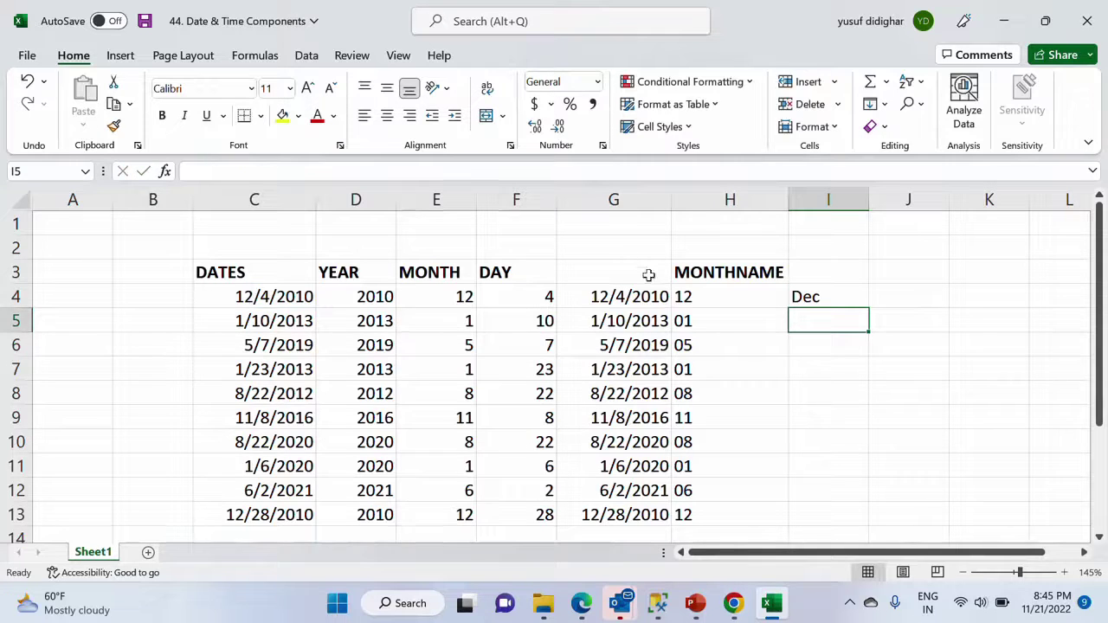
click(780, 301)
click(831, 296)
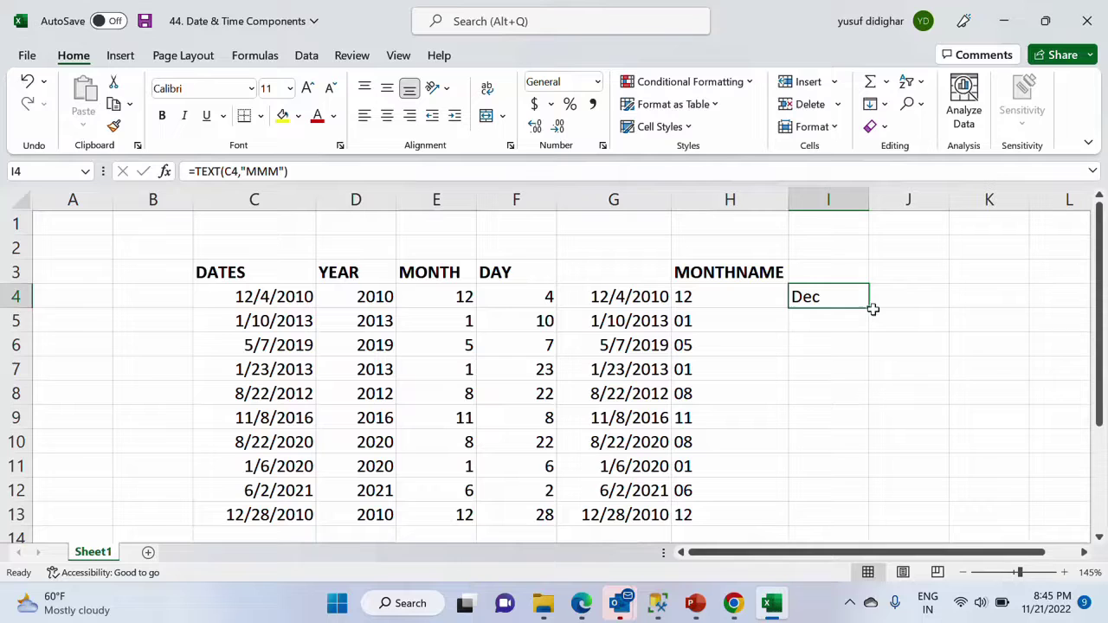
double_click(869, 308)
Step: Enter =TEXT(C4,"MMMM") in cell J4 to get the full month name of the first date
click(900, 298)
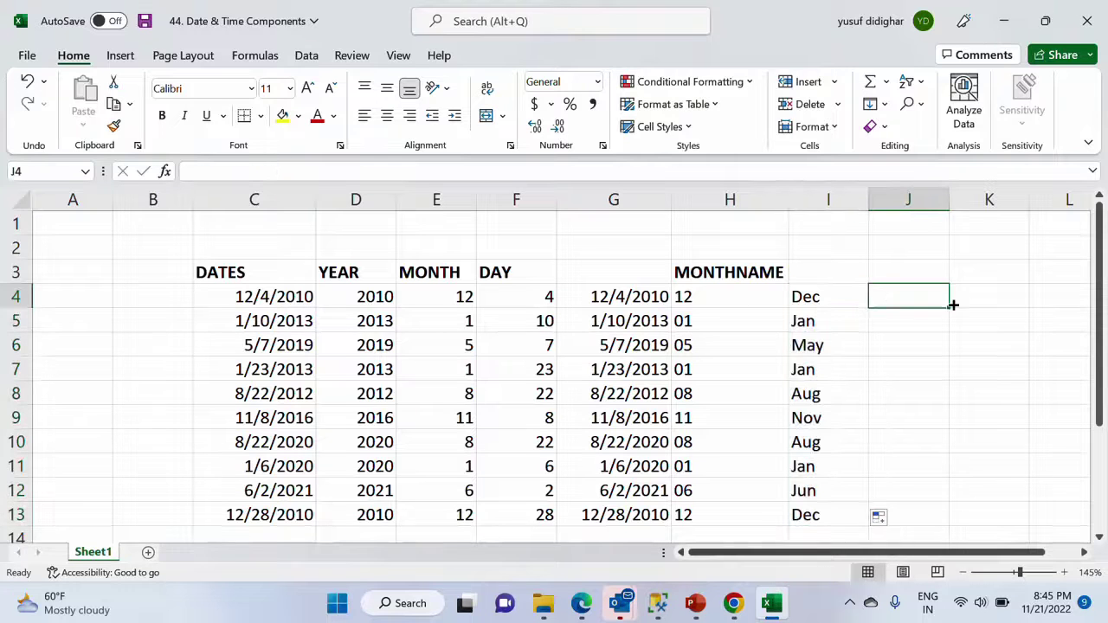
text(=TEXT()
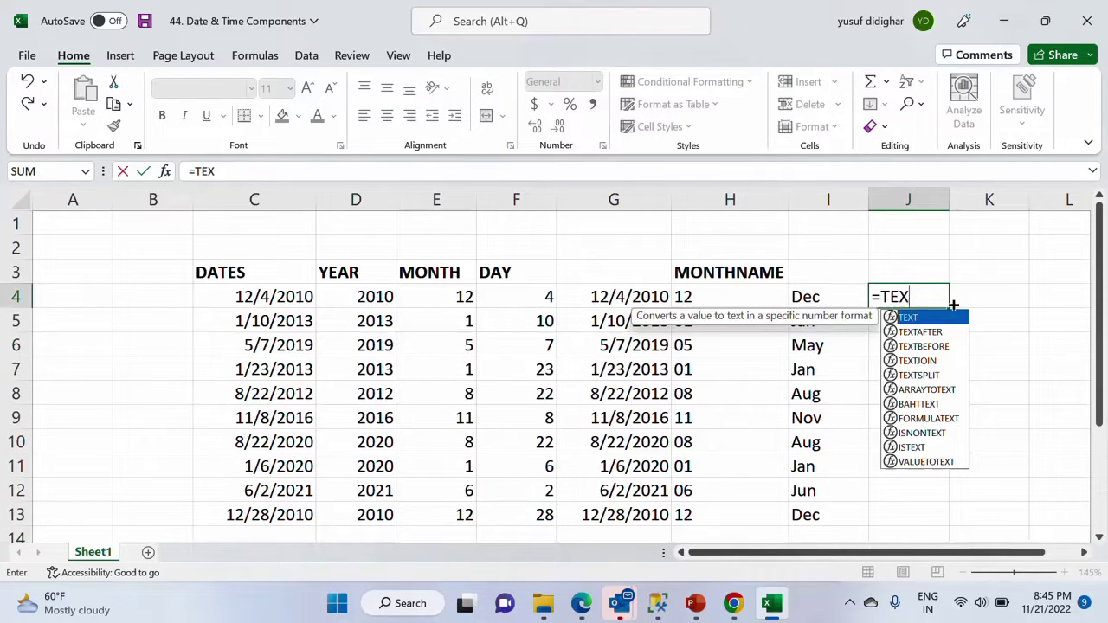
key(Left)
key(Left)
key(Left)
key(Left)
key(Left)
key(Left)
key(Left)
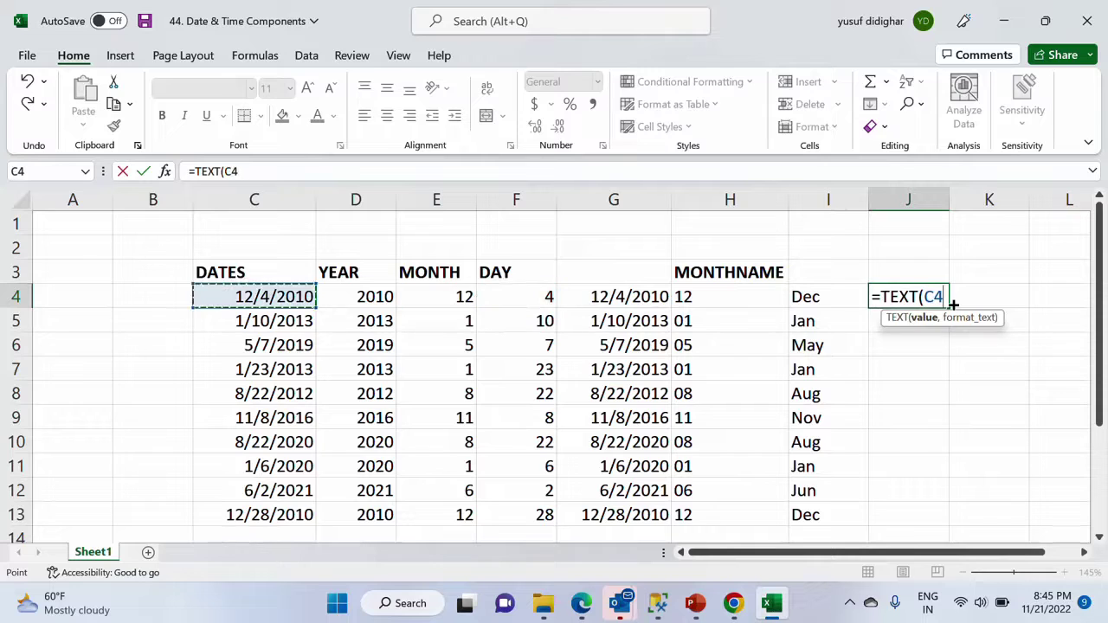
text(,"MMMM)
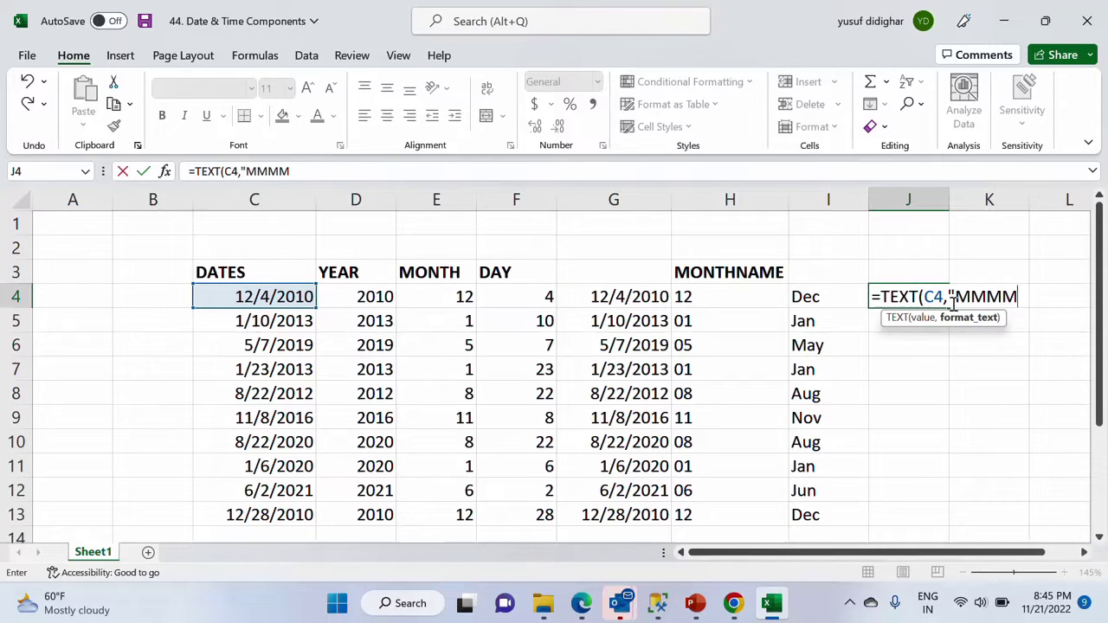
text("))
key(Return)
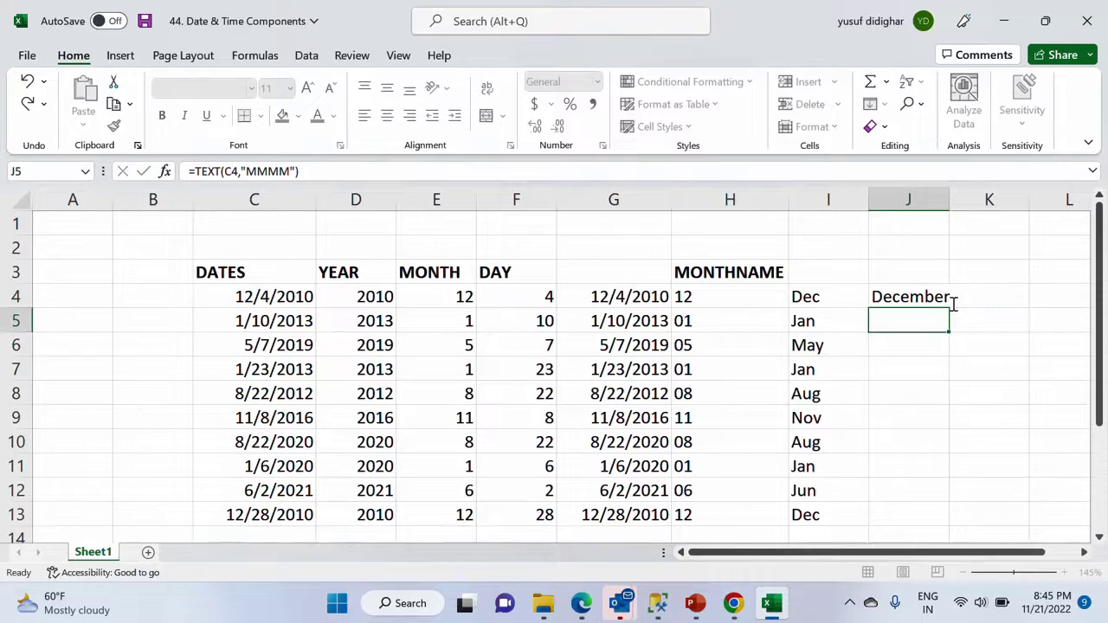
Step: Fill the full month name formula from J4 down to J13 and fit the width of column J
click(942, 296)
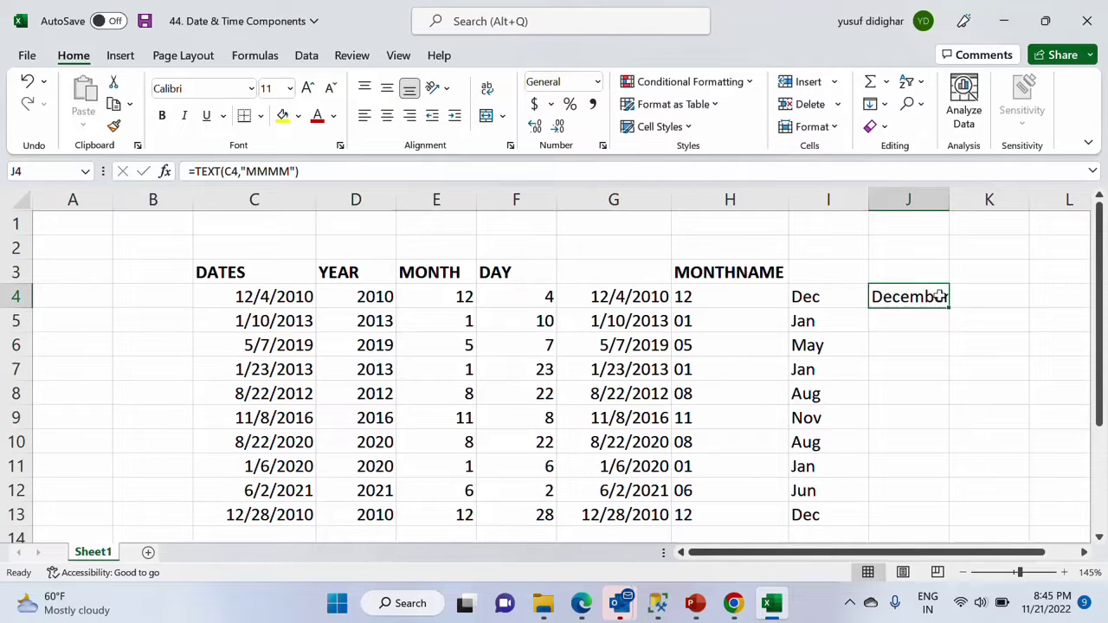
double_click(949, 309)
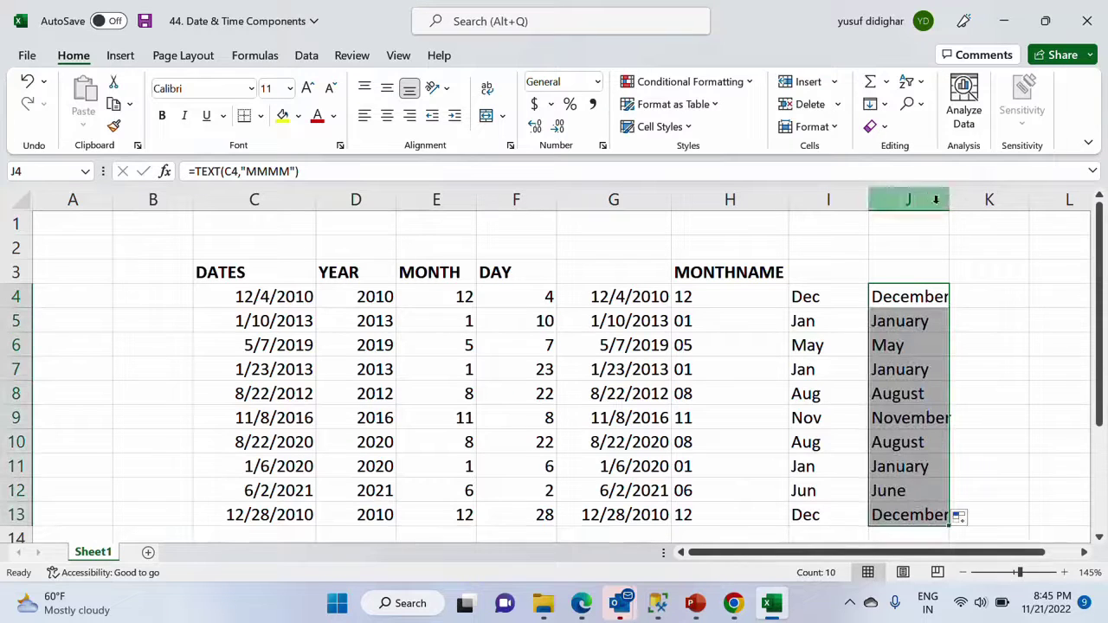
double_click(949, 200)
click(906, 302)
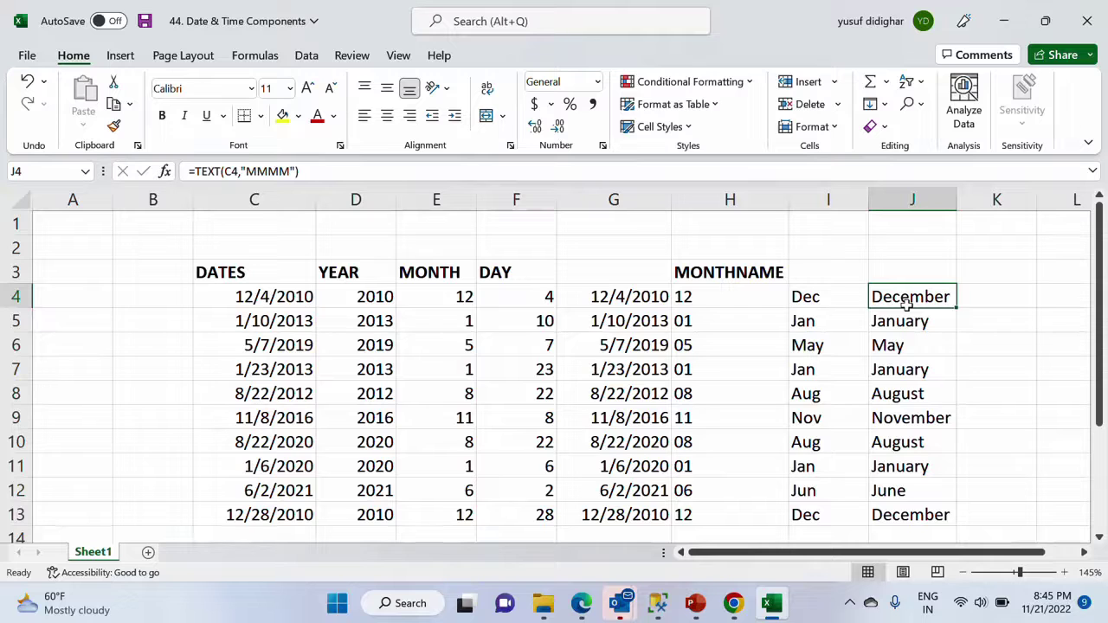
Step: Enter the heading TIMES in cell C16 below the dates table and make it bold
click(406, 393)
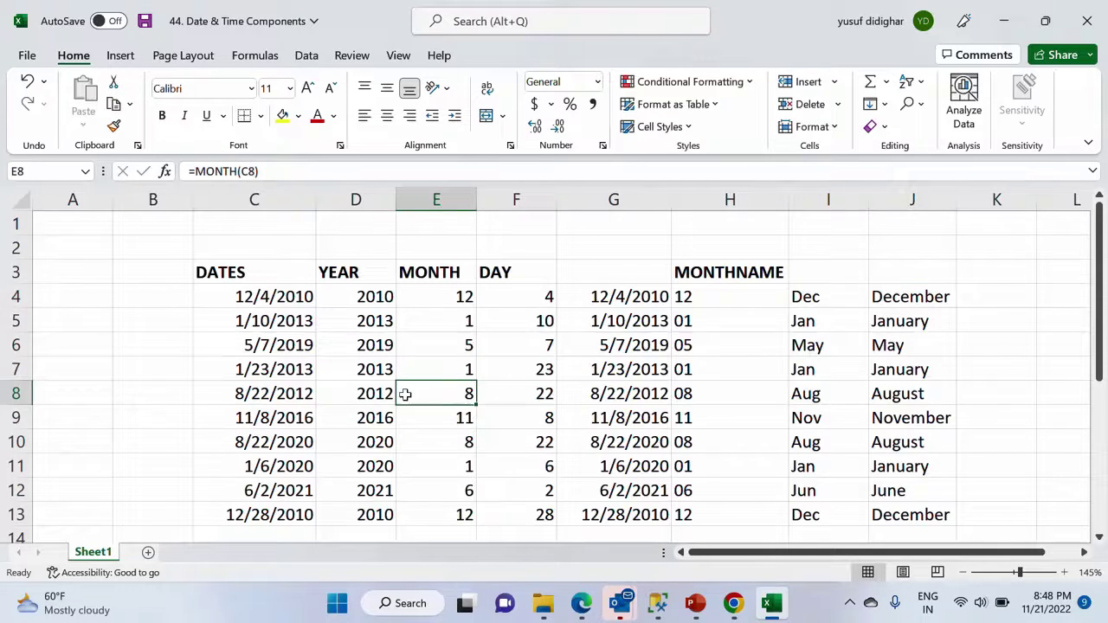
scroll(406, 393, down, 3)
click(290, 376)
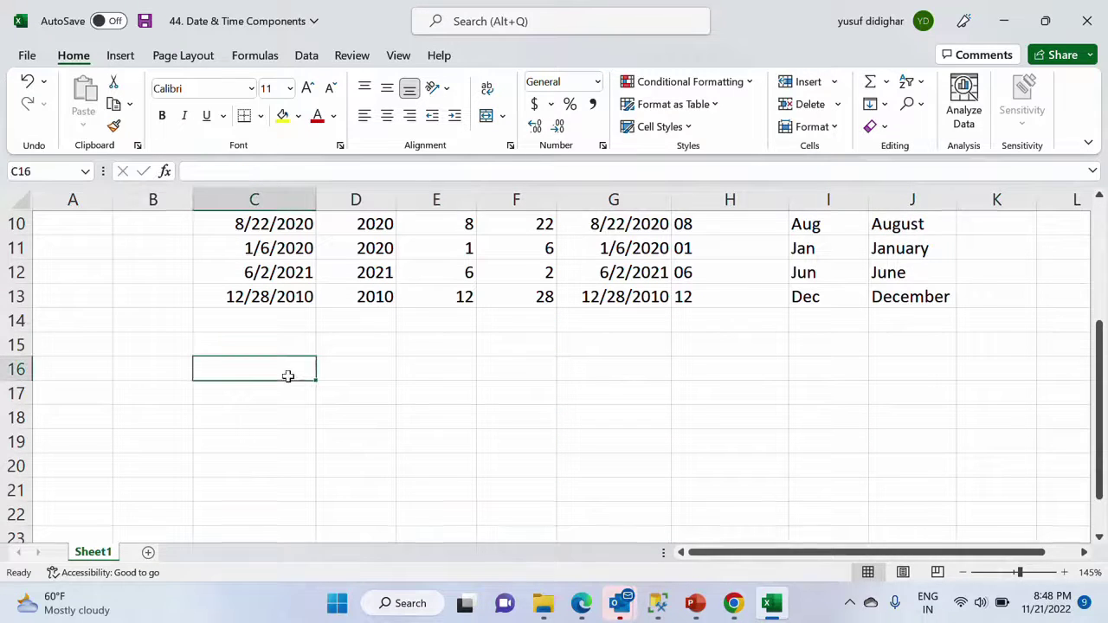
text(TIMES)
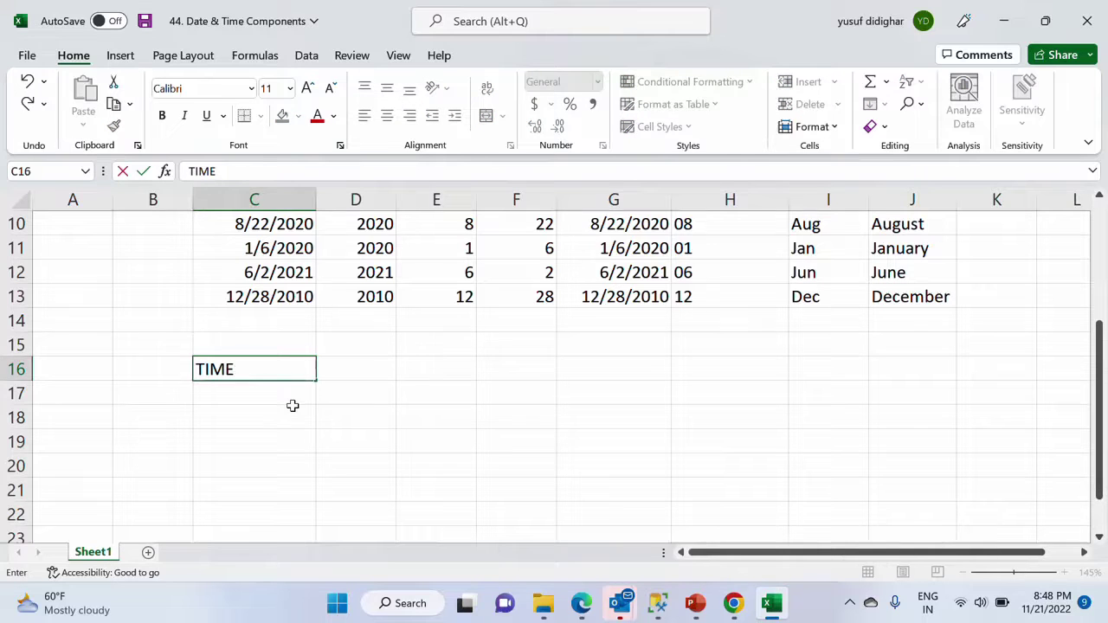
key(Return)
key(Up)
key(ctrl+b)
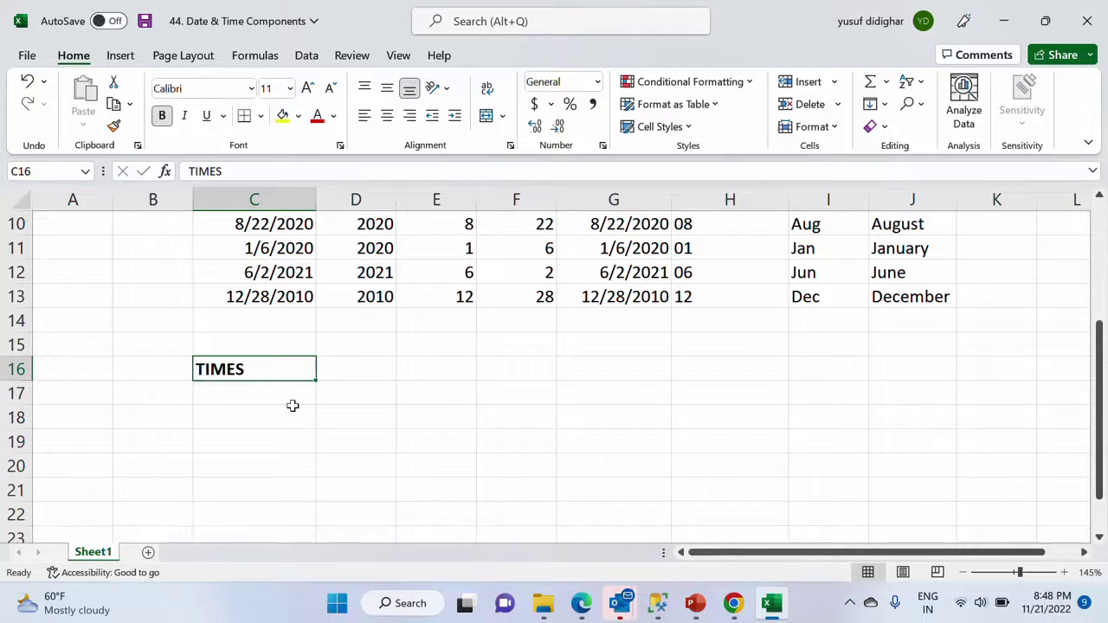
Step: Enter the time 8:45:12 in cell C18 and fill an hourly series down to C25
key(Down)
key(Down)
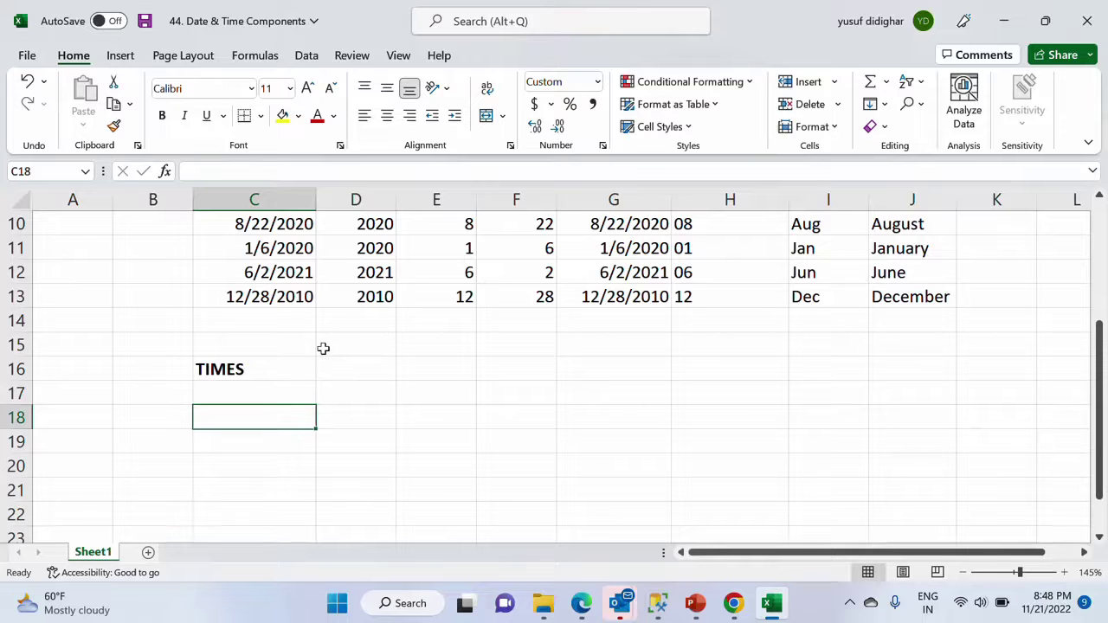
scroll(329, 350, down, 1)
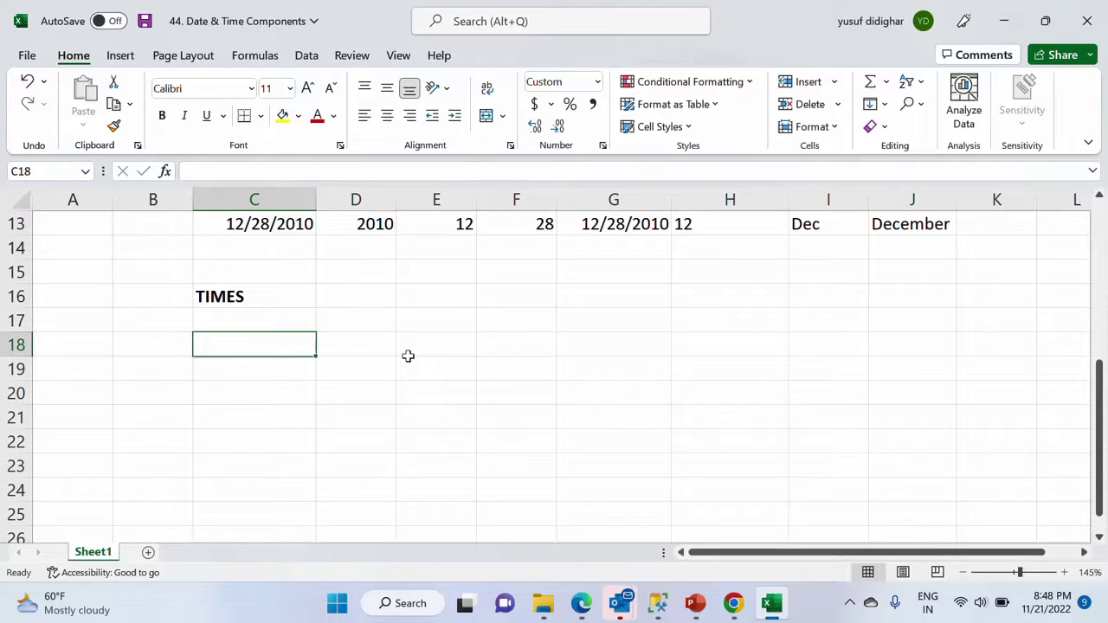
text(8:)
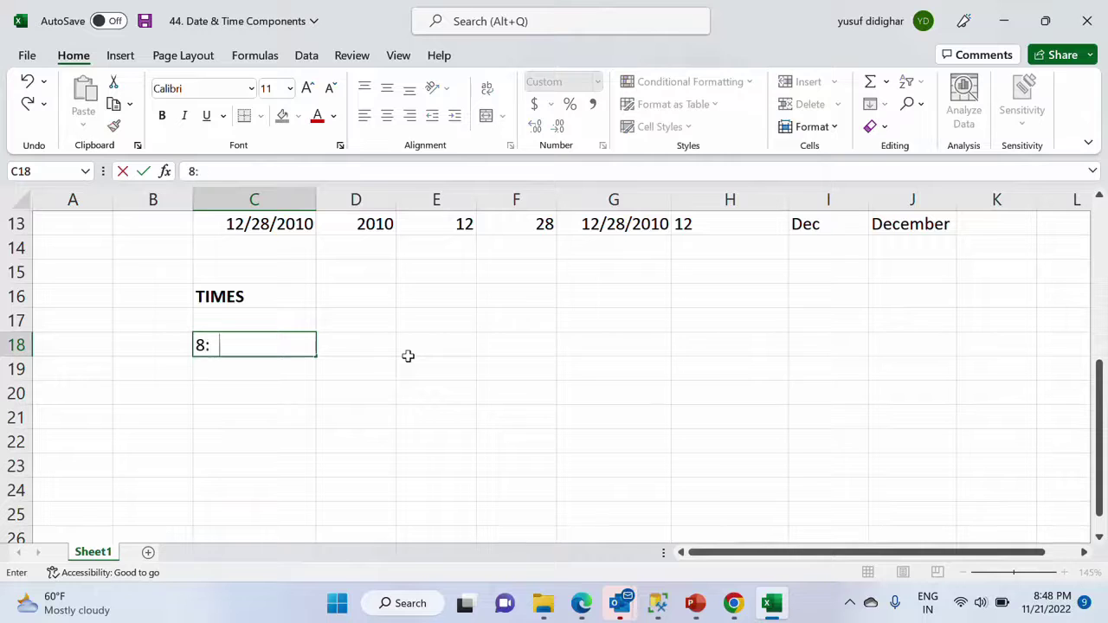
text(45:12)
key(Return)
key(Up)
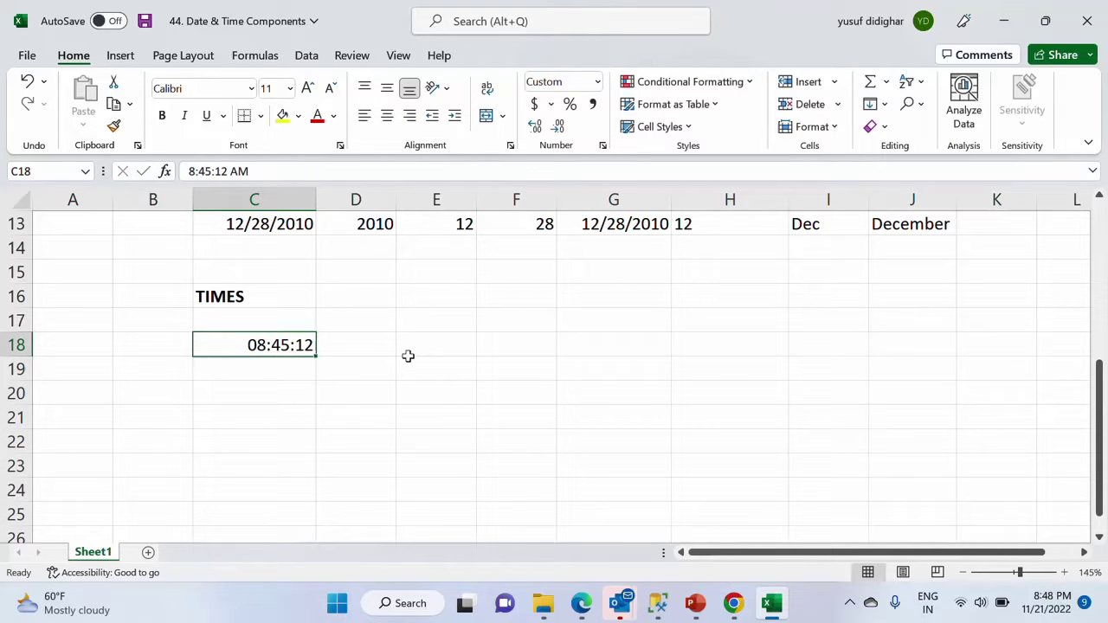
drag(316, 356, 307, 532)
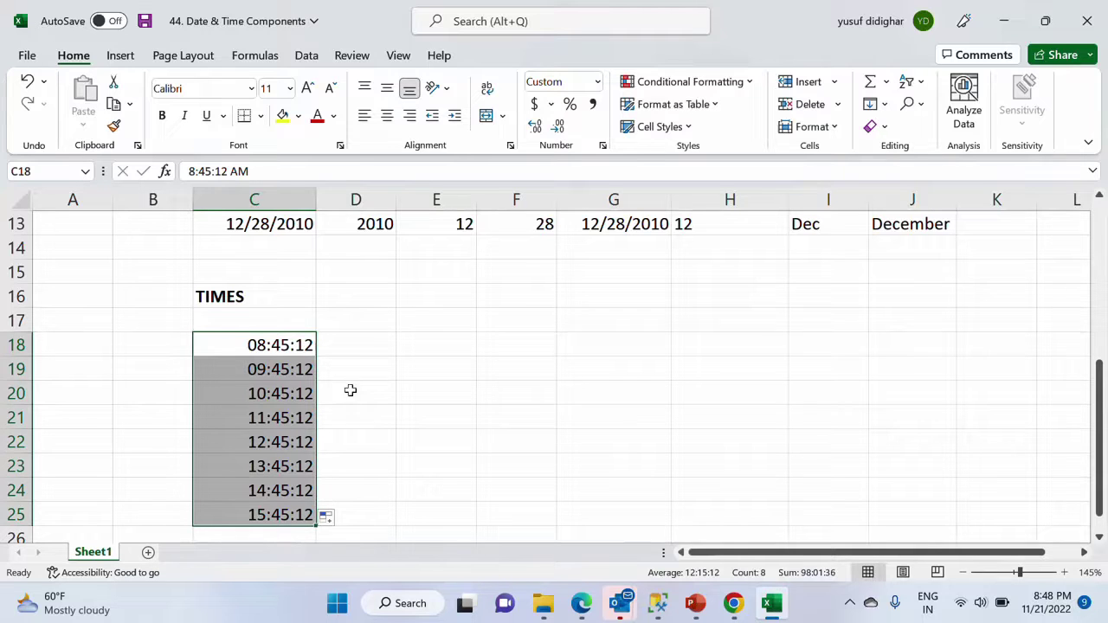
Step: Enter the headings HOUR, MIN and SECONDS in cells D17, E17 and F17 beside the list of times
click(356, 346)
click(351, 318)
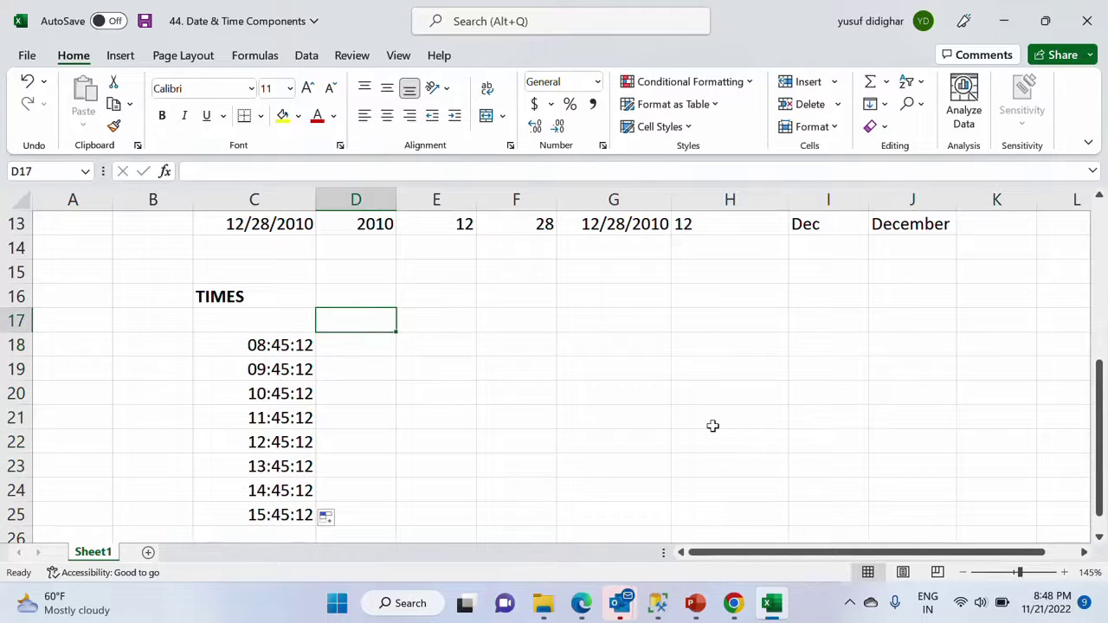
text(HOU)
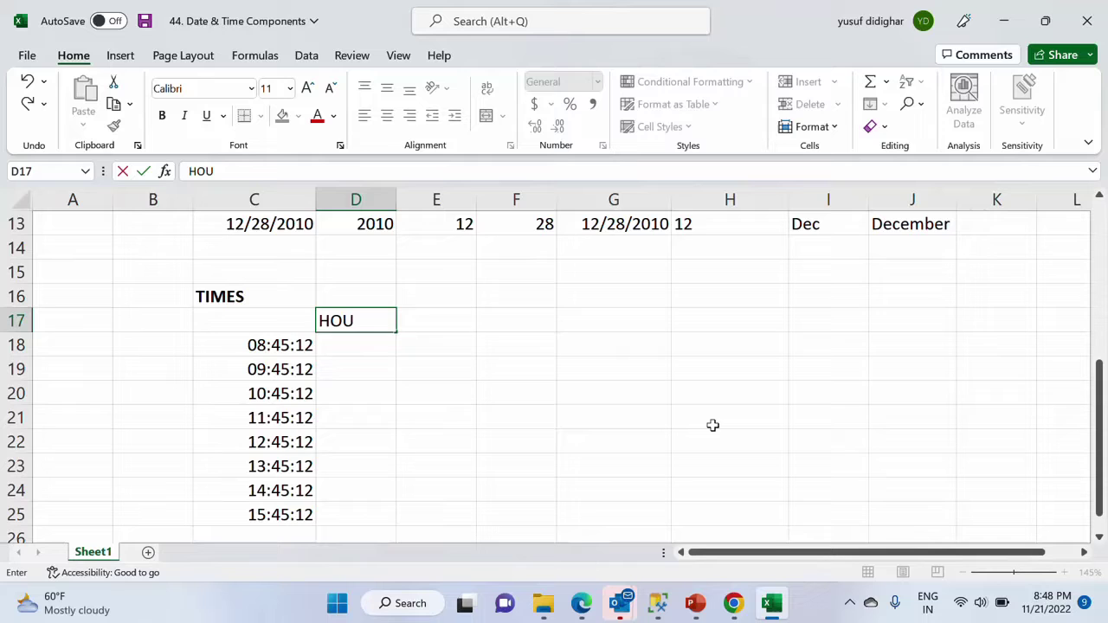
text(R)
key(Tab)
text(MIN)
key(Tab)
text(SE)
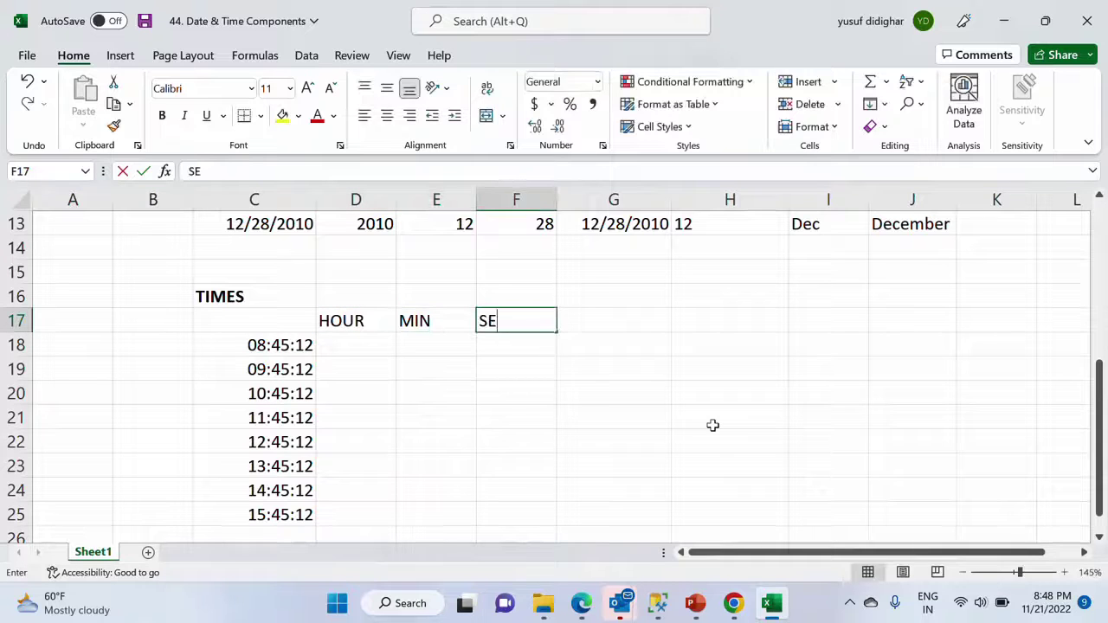
text(CONDS)
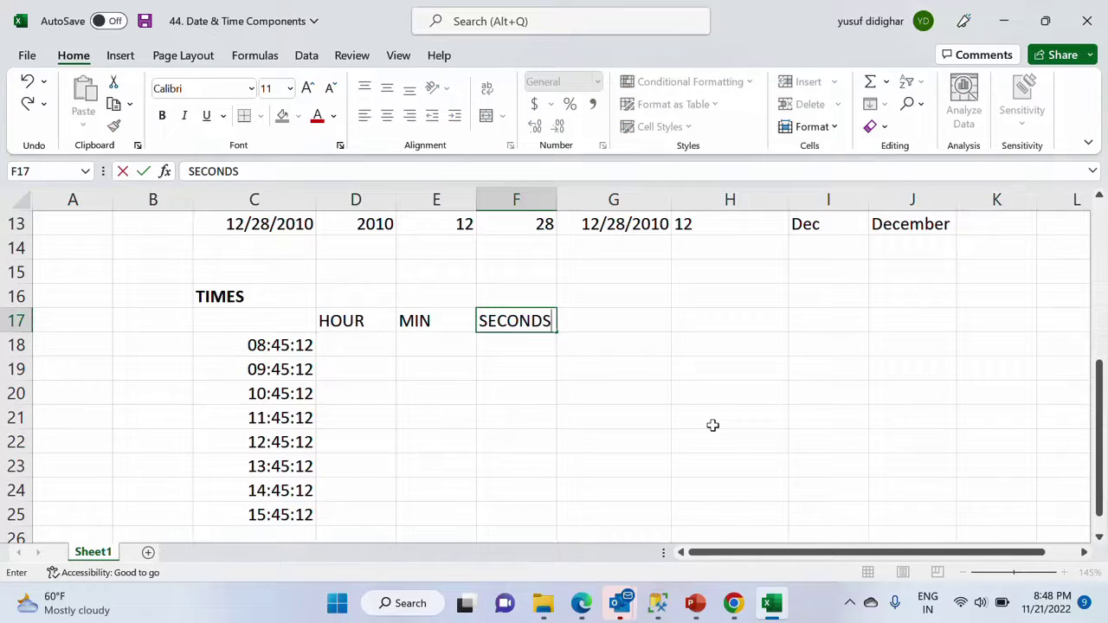
key(Return)
Step: Enter =HOUR(C18) in cell D18 to extract the hour of the first time
key(Return)
key(Up)
text(=HOU)
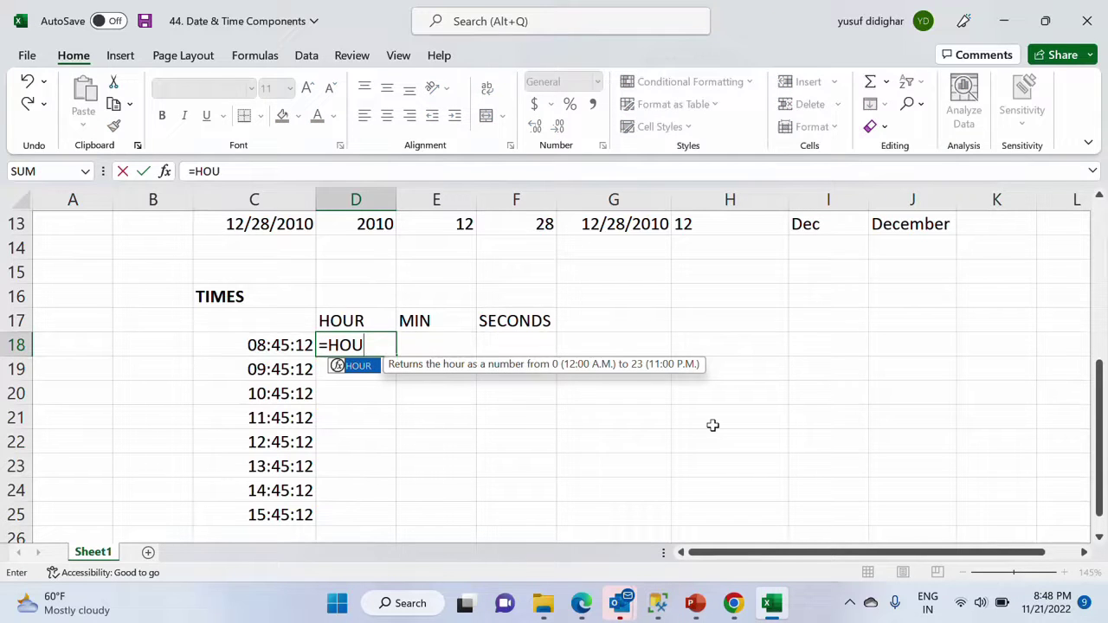
text(R()
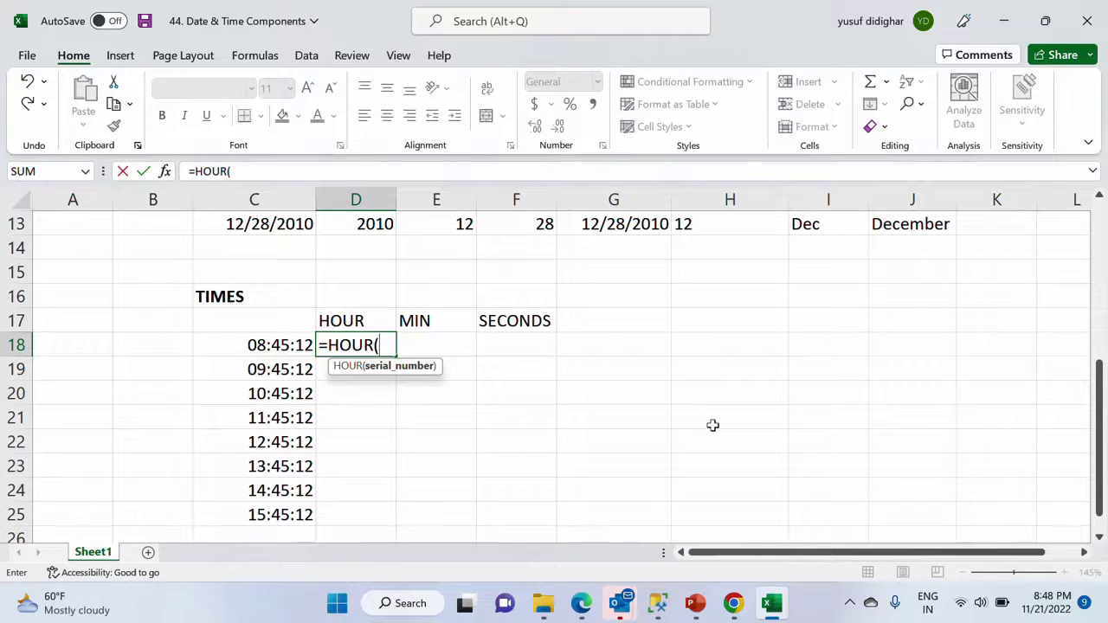
key(Left)
key(Return)
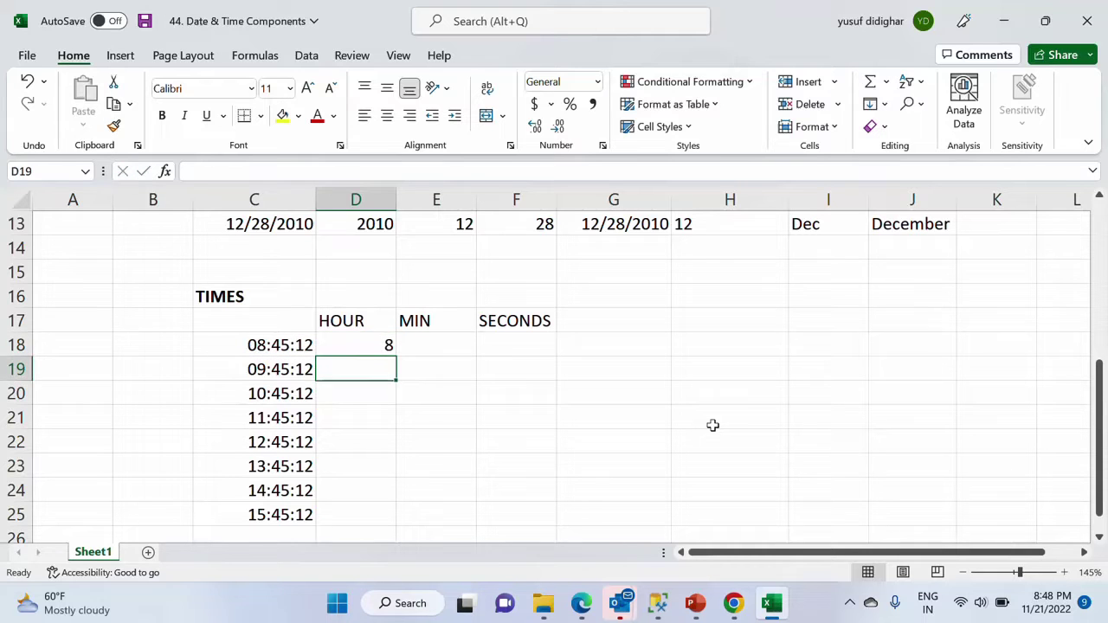
Step: Enter =MINUTE(C18) in cell E18 to extract the minutes of the first time
key(Up)
key(Right)
text(=MN)
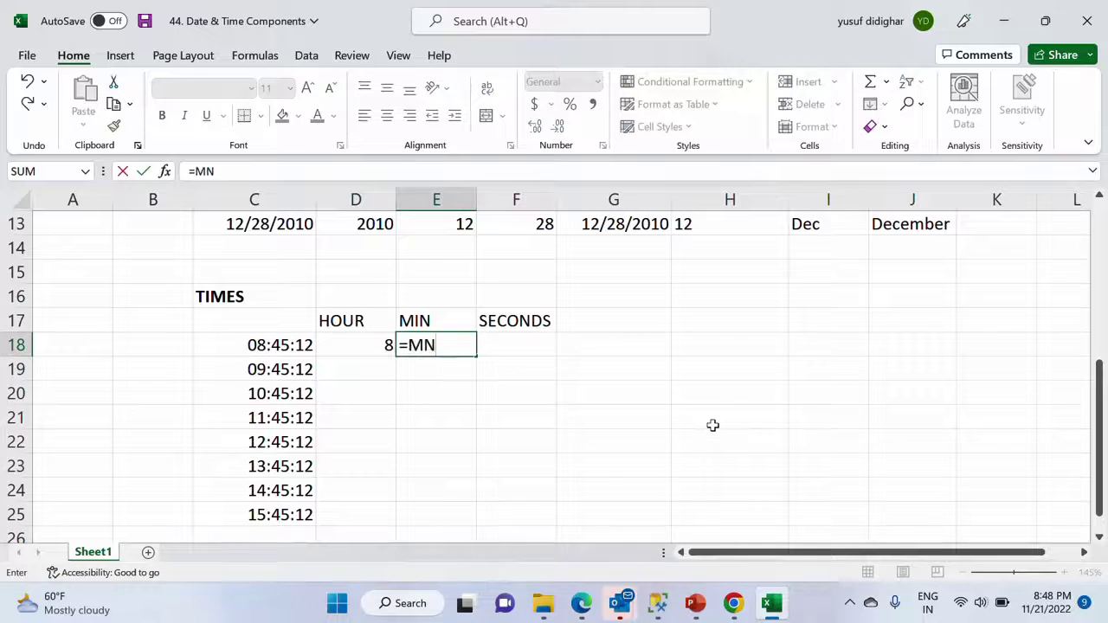
key(BackSpace)
text(INU)
key(Tab)
key(Left)
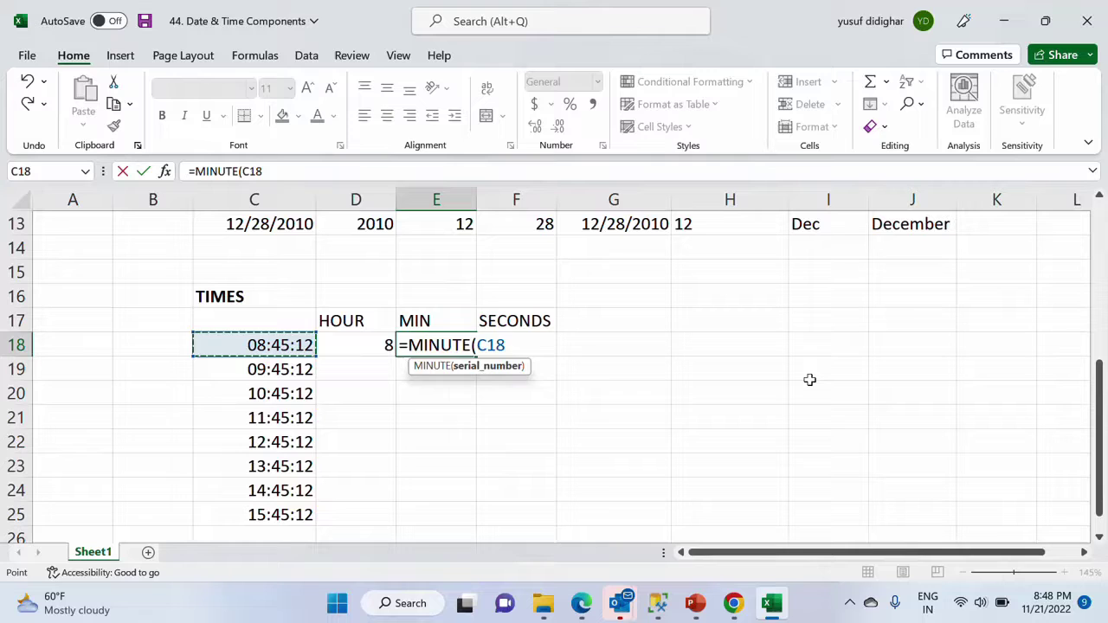
key(Return)
Step: Enter =SECOND(C18) in cell F18 and fill the hour, minute and second formulas down to row 25
key(Up)
key(Right)
text(S)
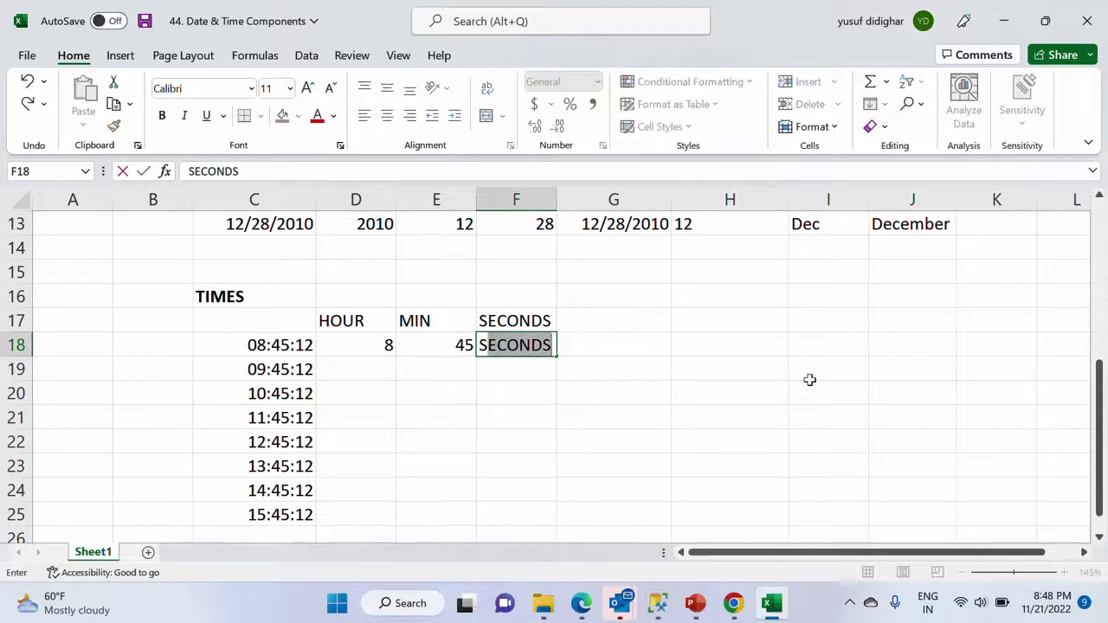
key(BackSpace)
key(BackSpace)
text(=SEC)
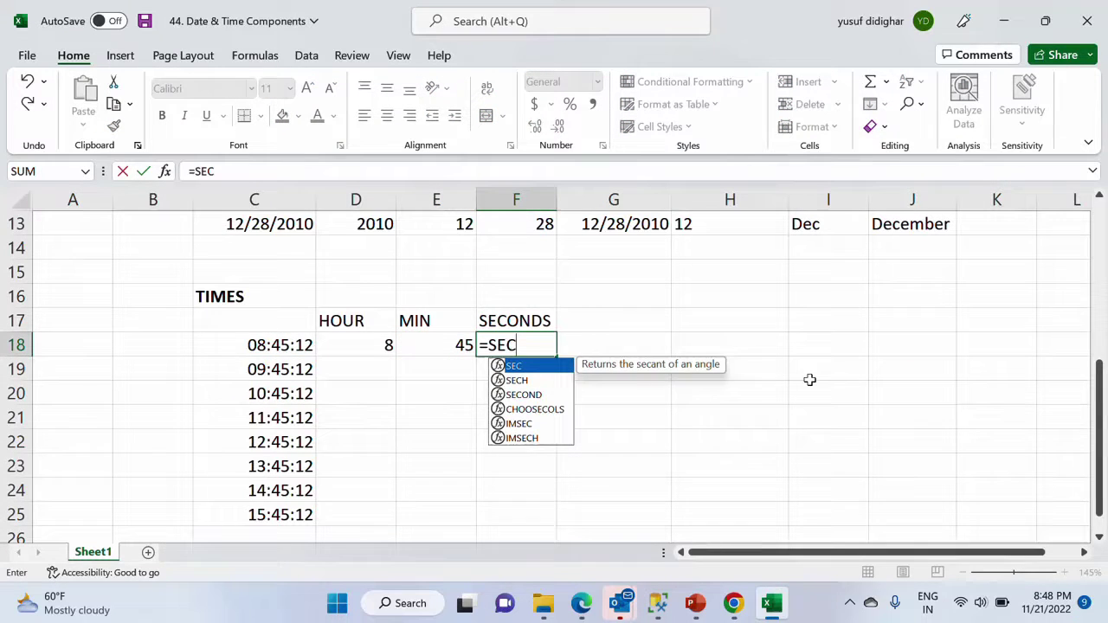
key(Down)
key(Down)
key(Tab)
key(Left)
key(Left)
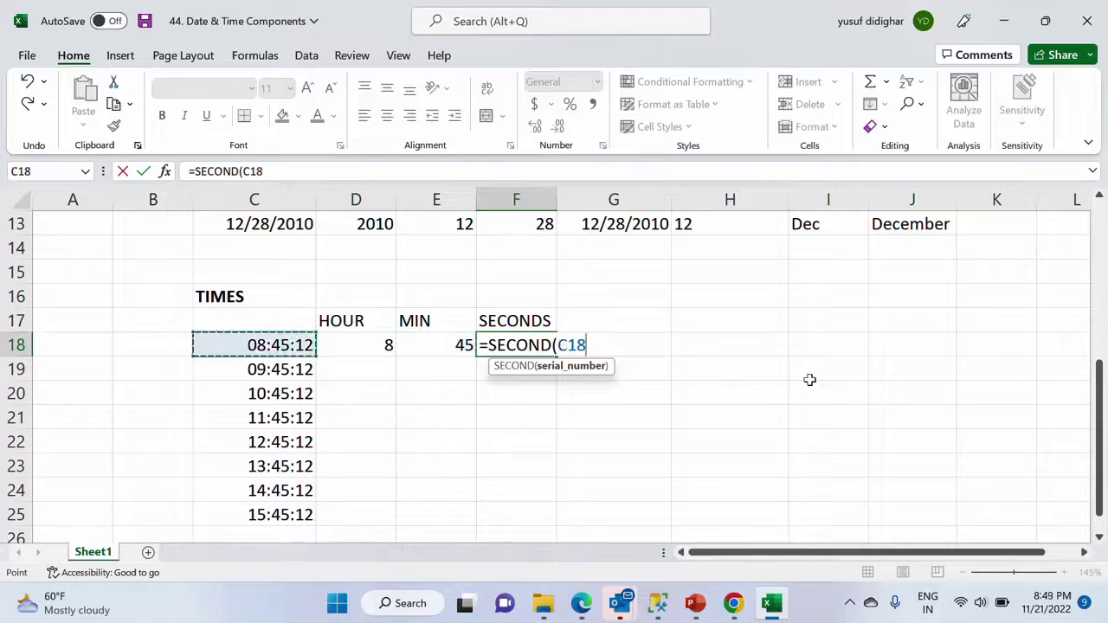
key(Return)
drag(349, 344, 536, 350)
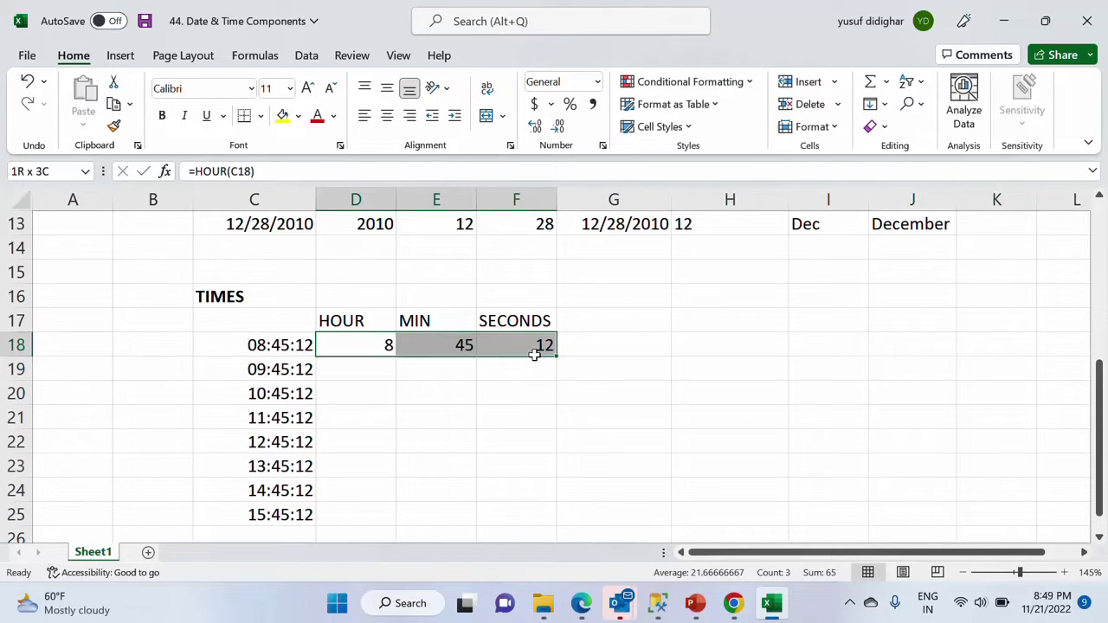
double_click(556, 355)
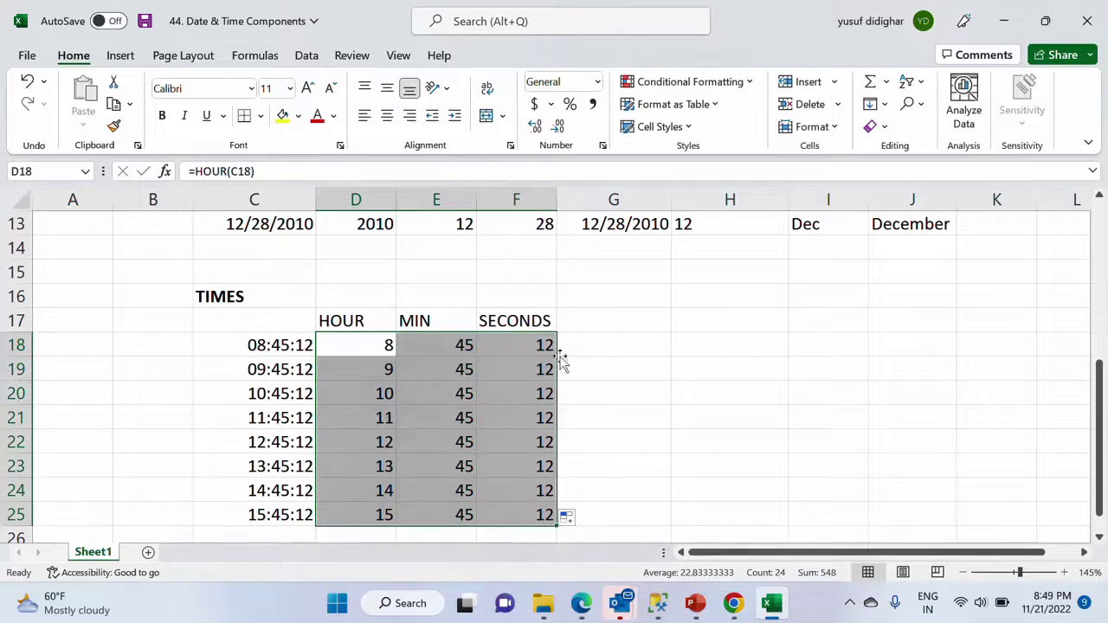
Step: Enter =TIME(D18,E18,F18) in cell G18 to rebuild the first time from its hour, minute and second
click(606, 347)
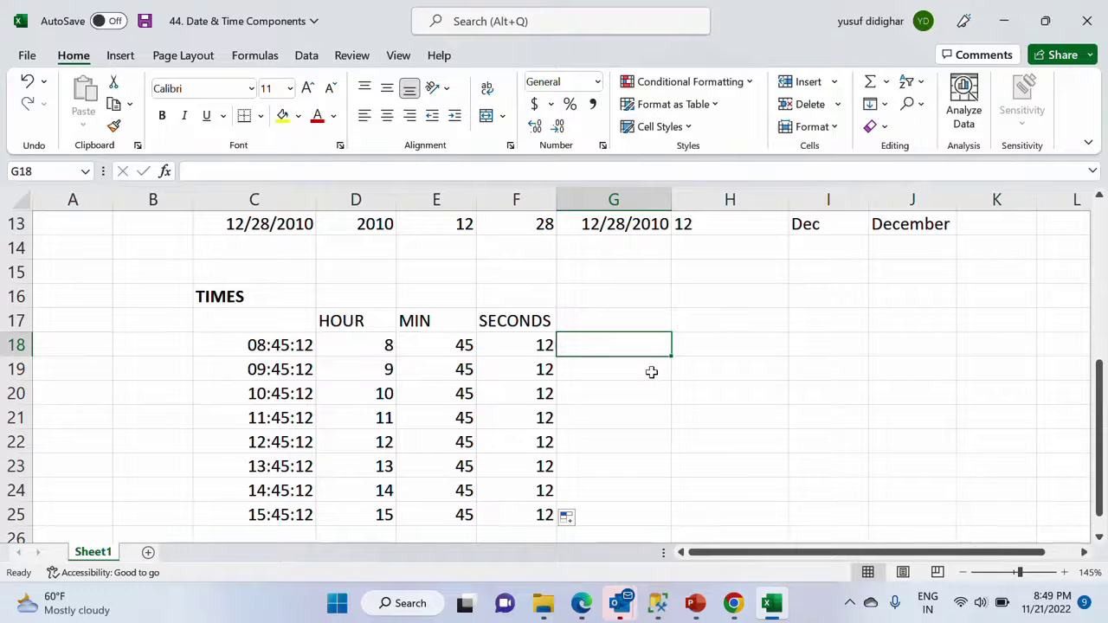
text(=TIME()
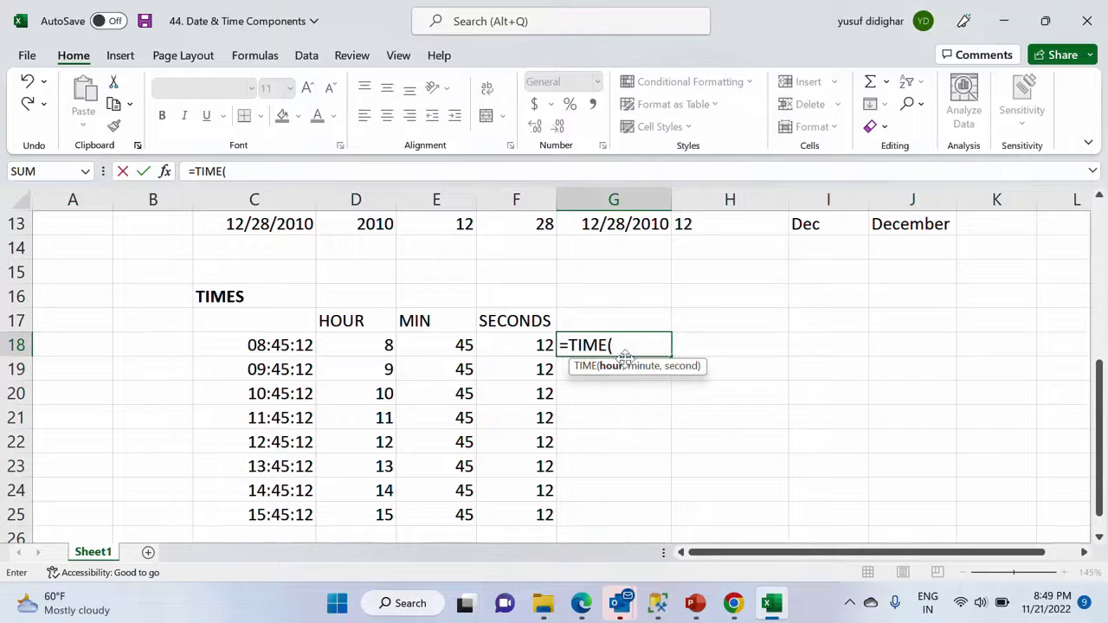
click(370, 341)
text(,)
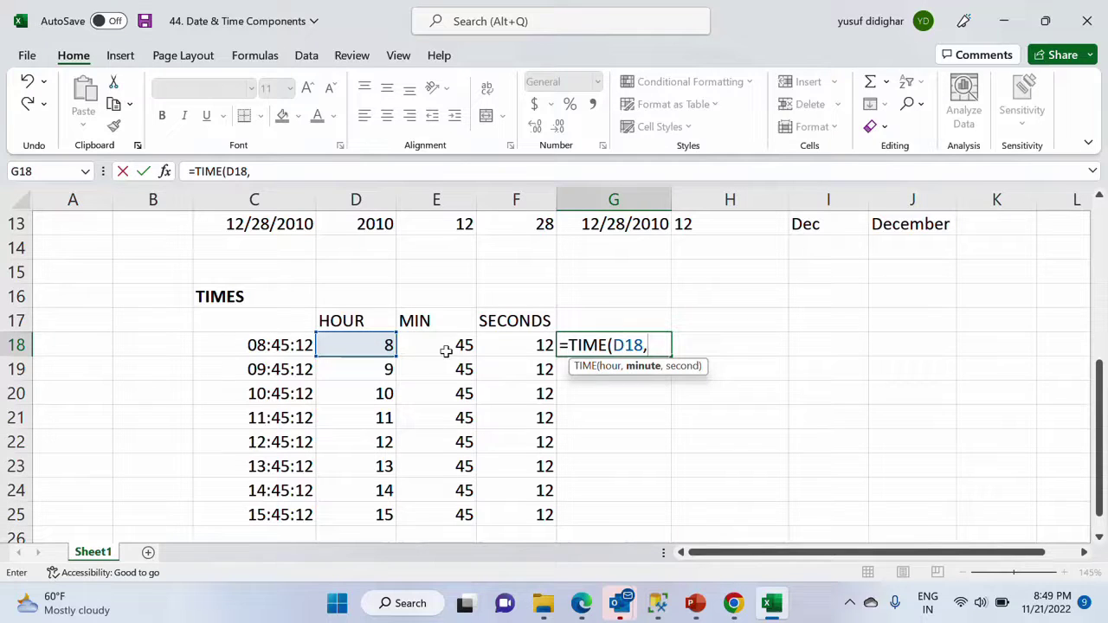
click(443, 347)
text(,)
click(516, 343)
key(Return)
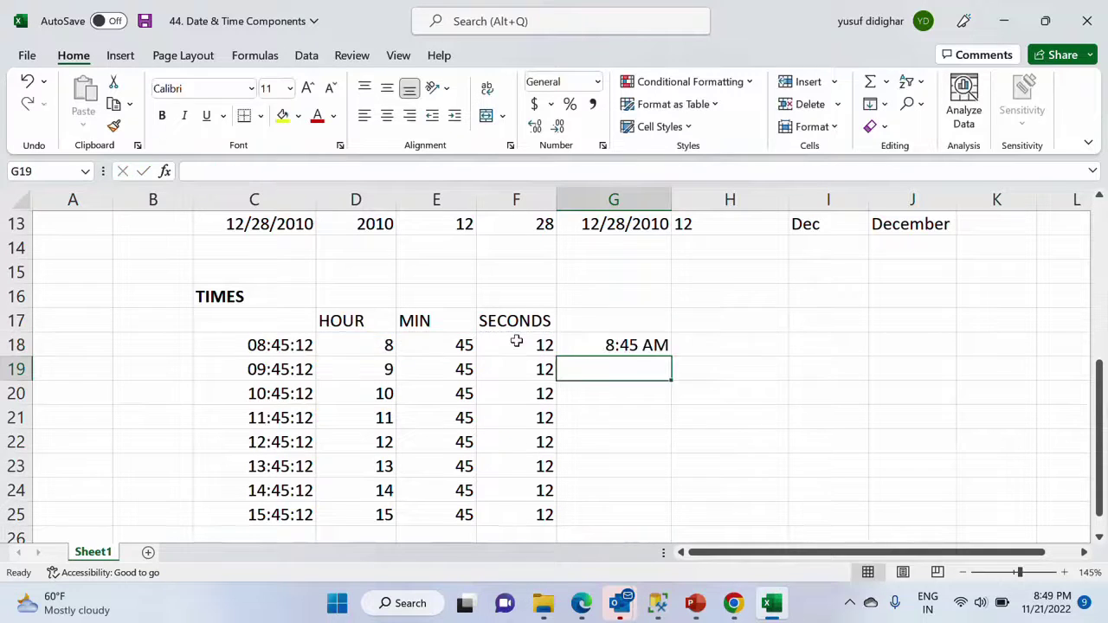
Step: Fill the TIME formula from G18 down to G25 and apply the Time number format to the range
click(641, 344)
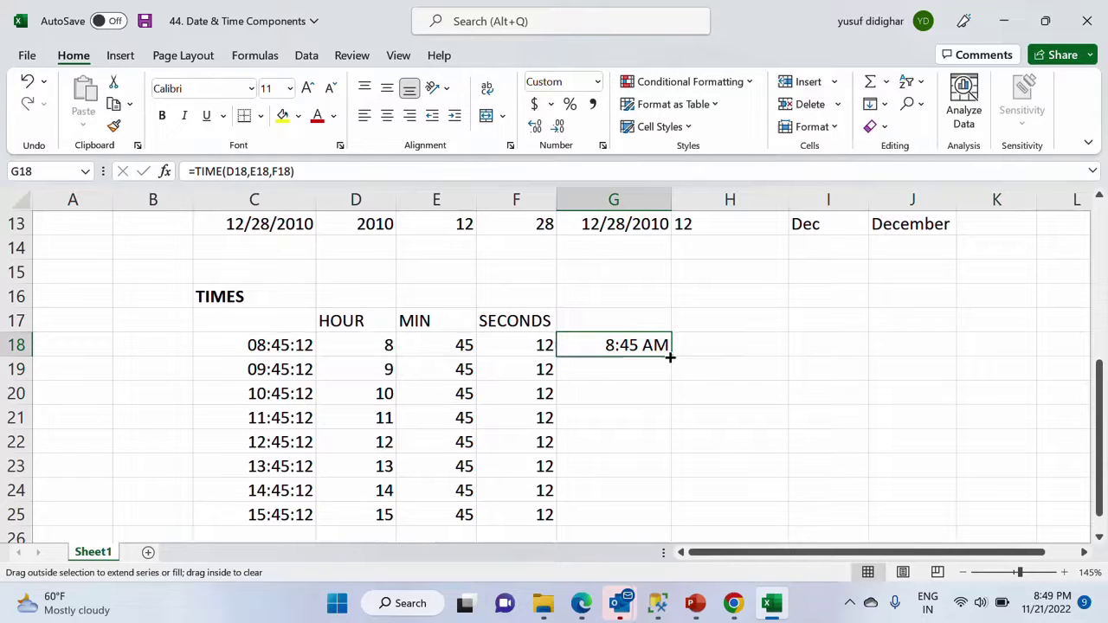
double_click(670, 356)
click(597, 82)
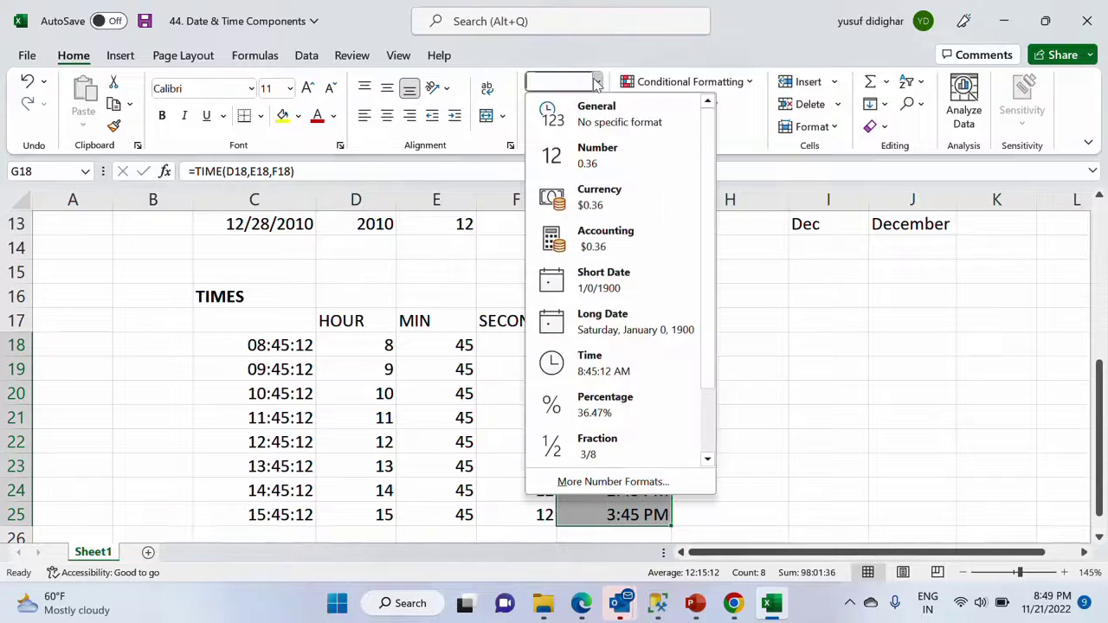
click(633, 361)
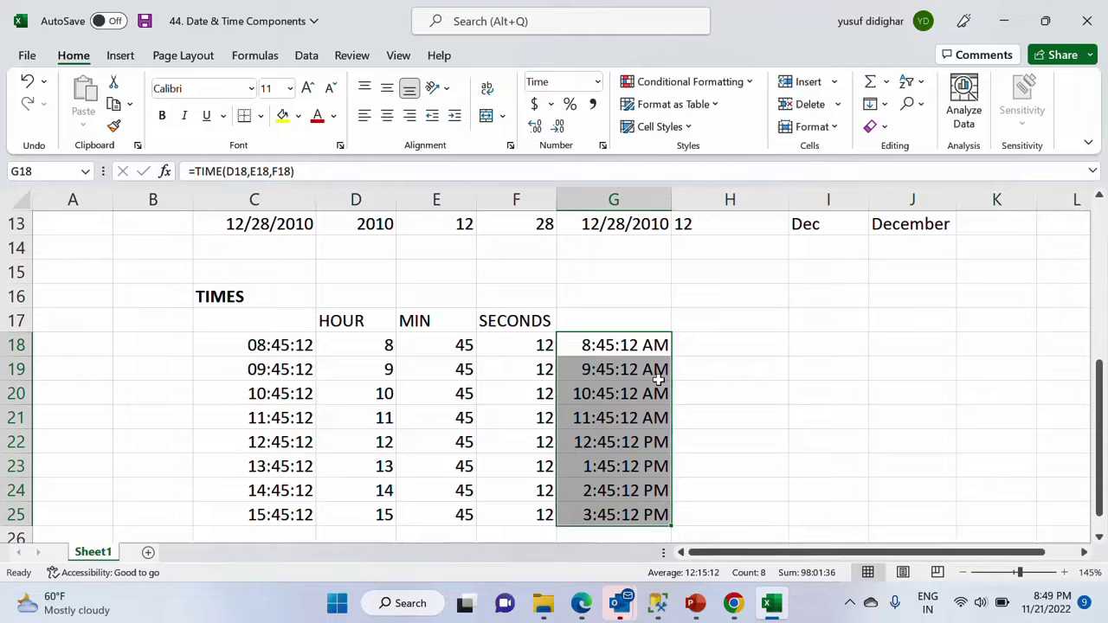
click(653, 382)
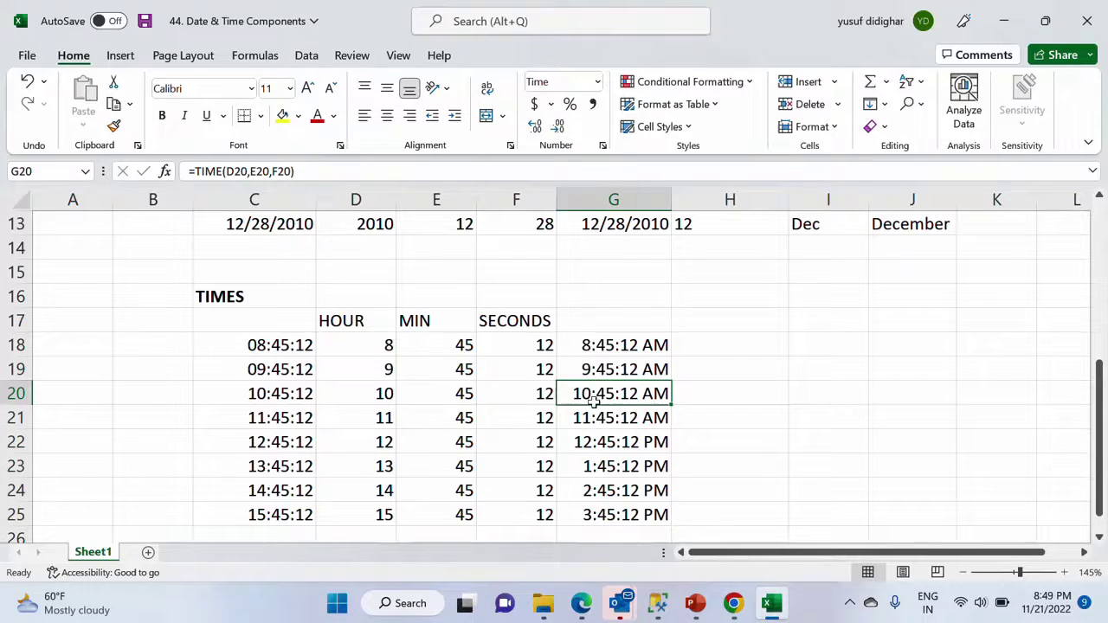
scroll(585, 415, up, 4)
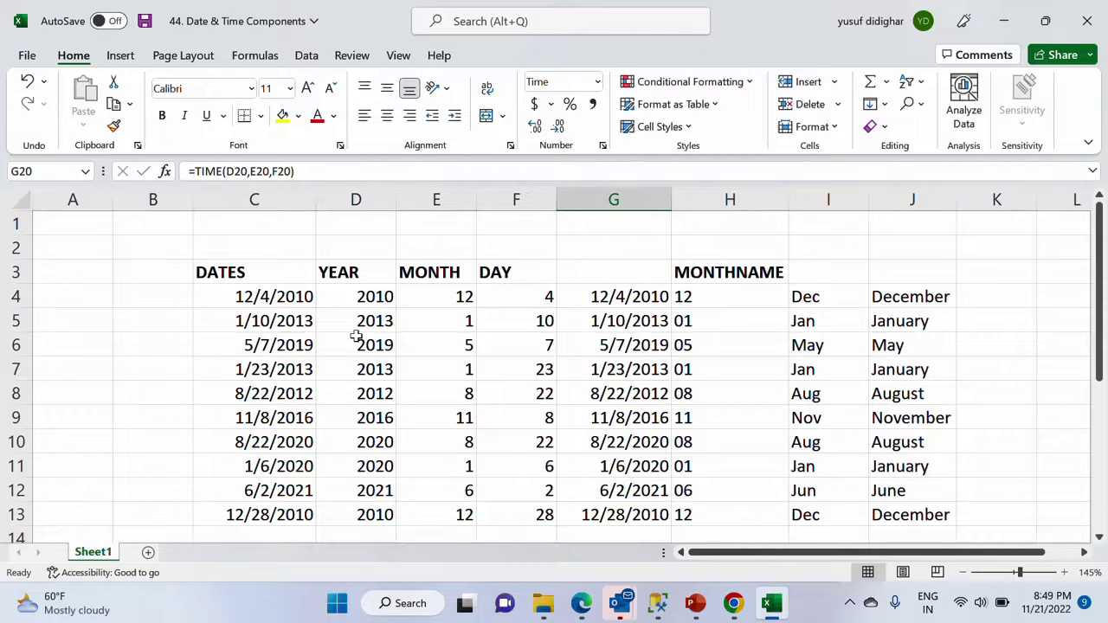
click(860, 348)
key(ctrl+End)
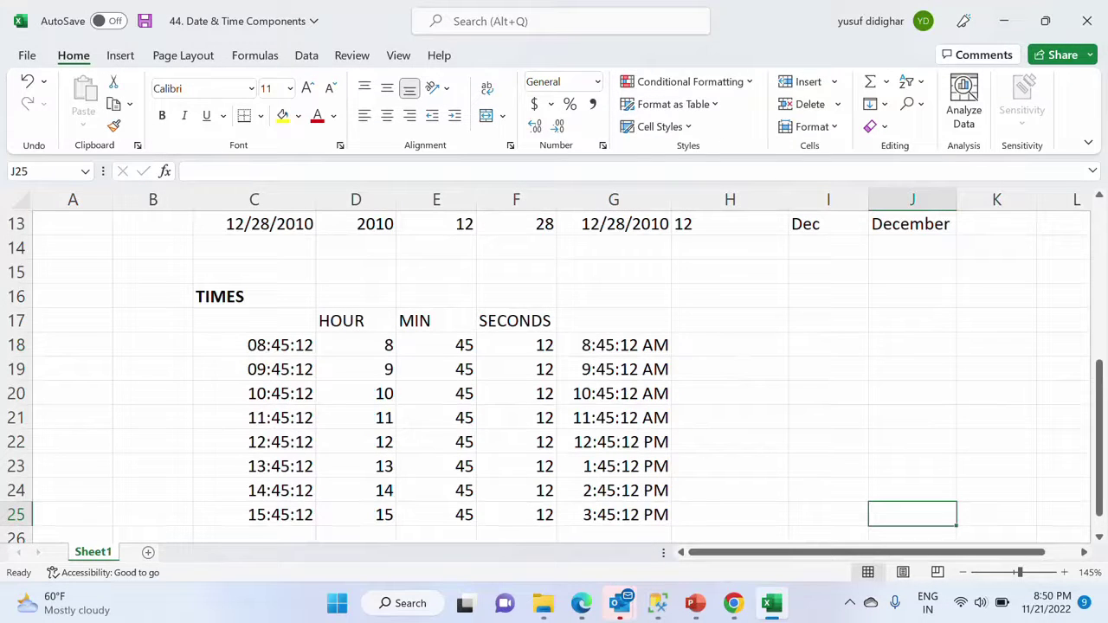